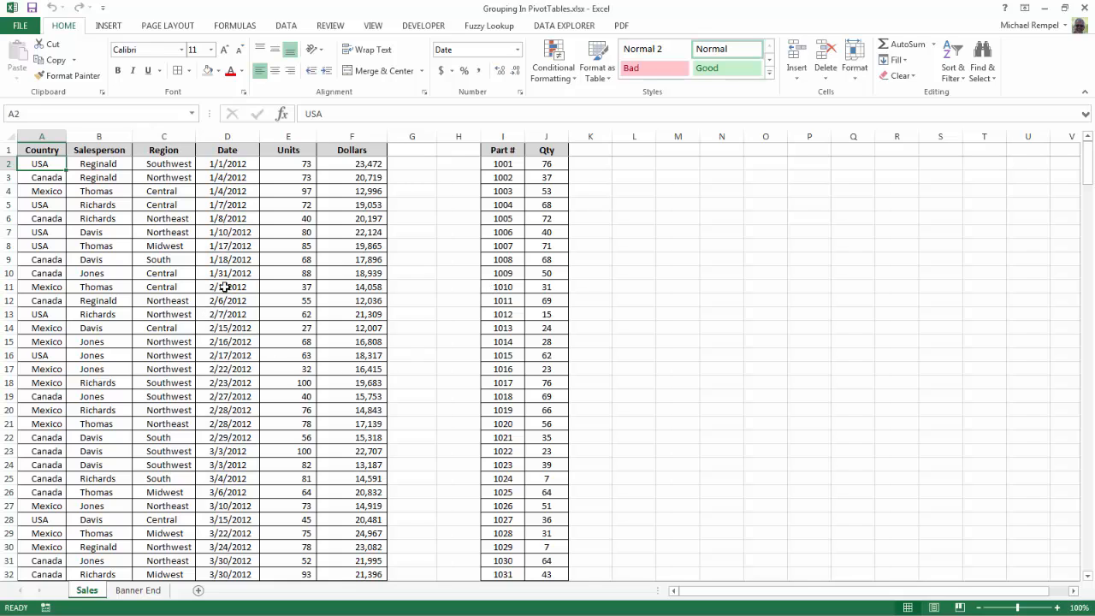
Create a PivotTable from Sales range A1:F214 on a new worksheet, with Date as rows and summed Units as values
left_click(224, 287)
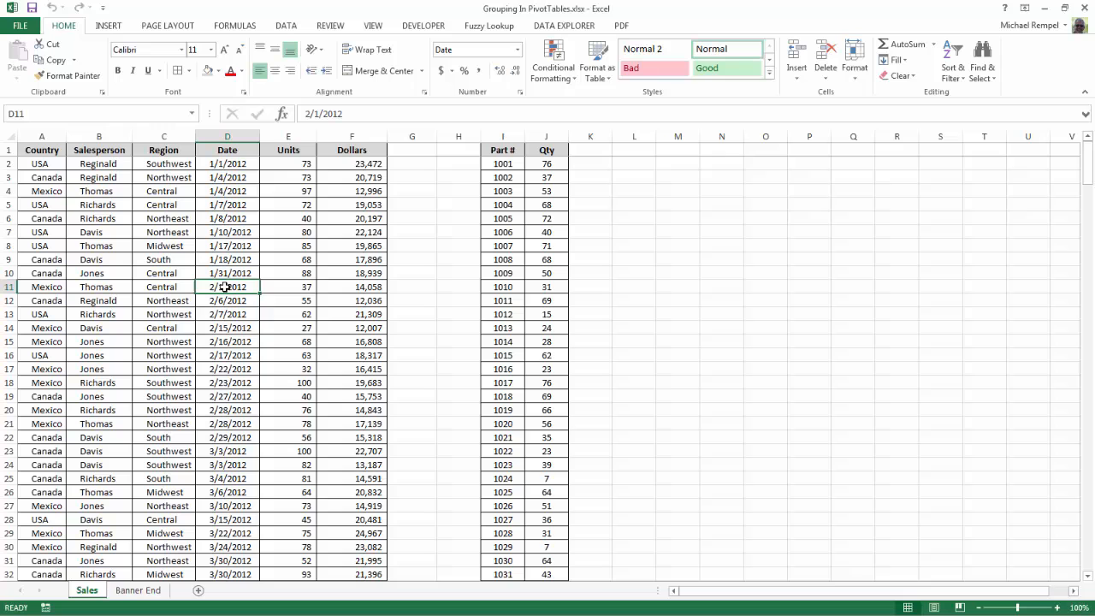
left_click(114, 27)
left_click(24, 61)
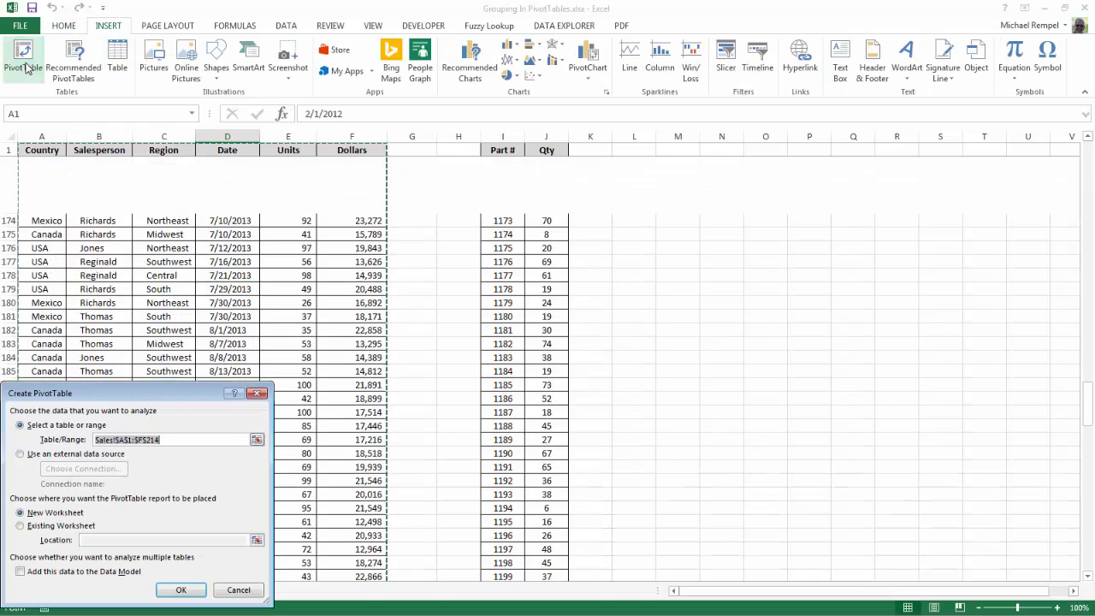
left_click_drag(108, 393, 184, 307)
left_click(242, 505)
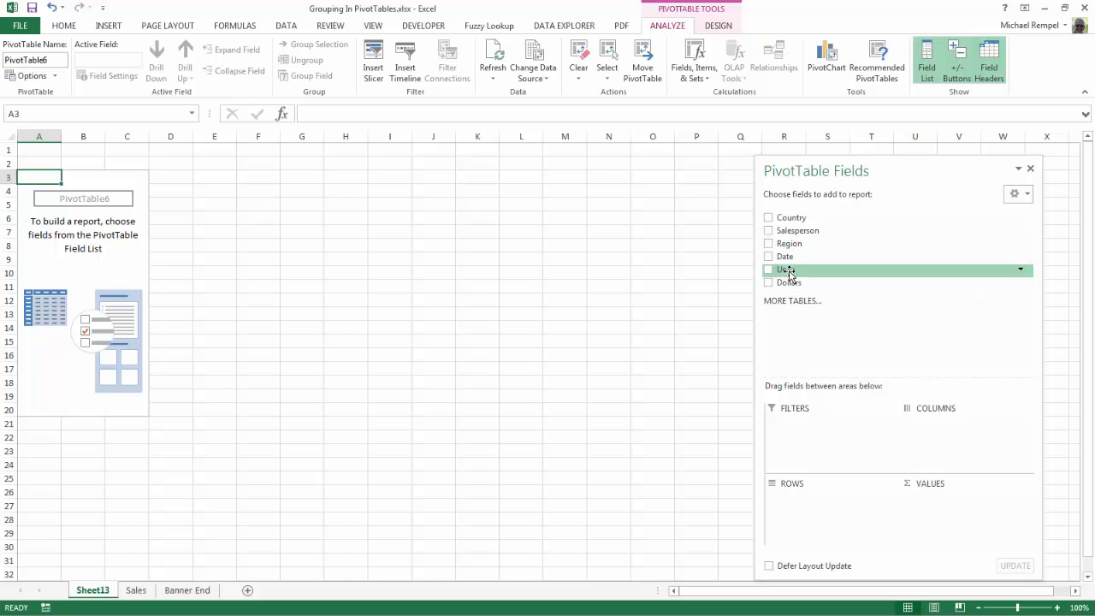
left_click_drag(785, 270, 945, 504)
left_click_drag(784, 259, 797, 501)
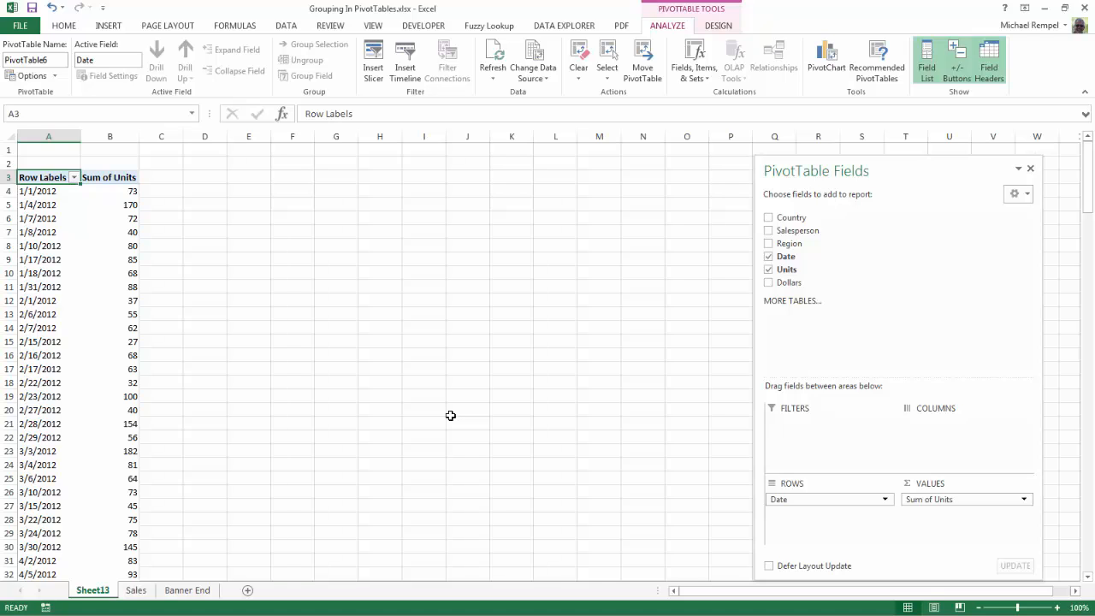
Group the PivotTable's date row labels by months
right_click(40, 301)
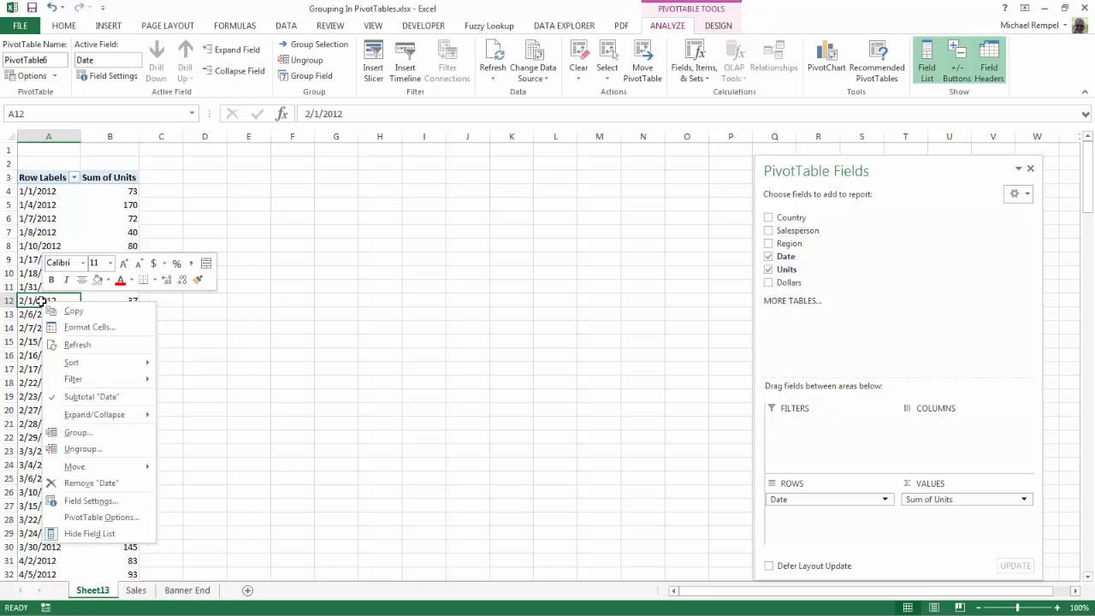
left_click(77, 432)
left_click_drag(81, 340, 303, 190)
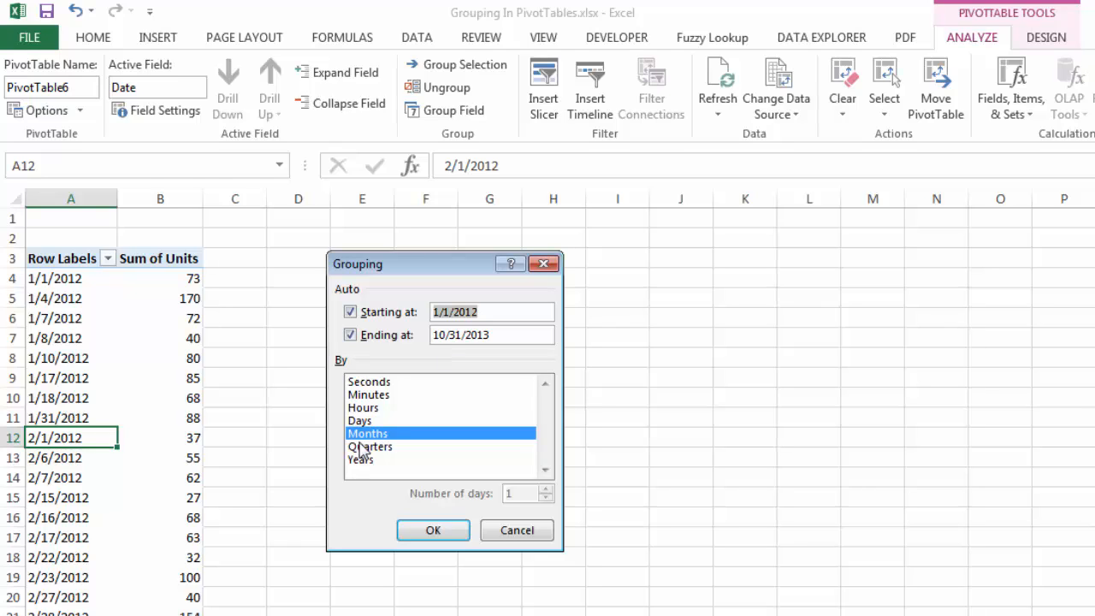
left_click(422, 532)
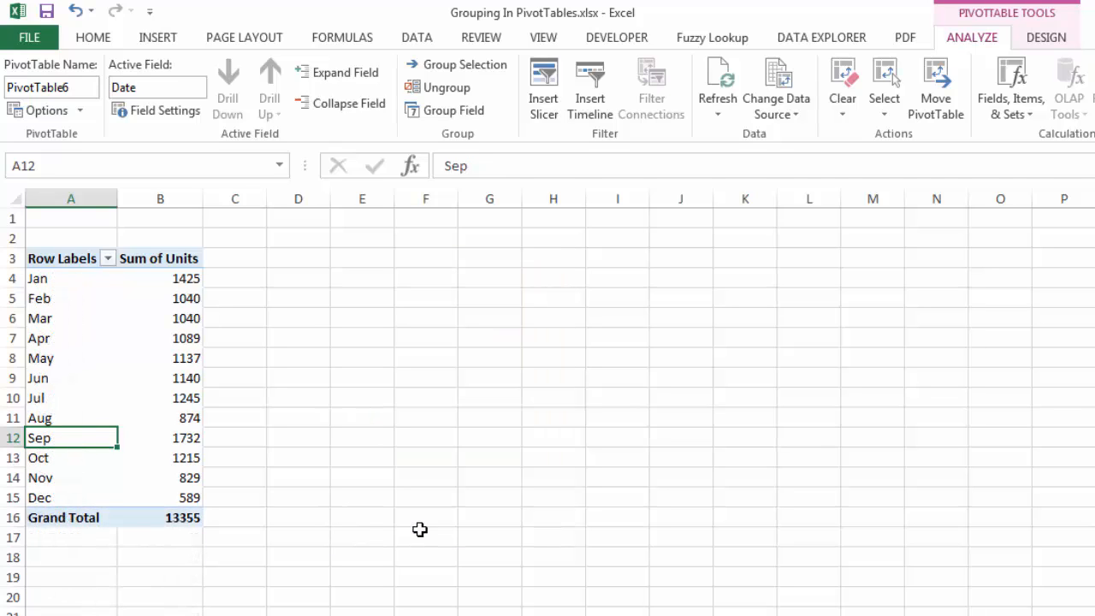
Drill down to the source records behind January's Sum of Units and delete the resulting detail sheet
double_click(178, 279)
double_click(321, 198)
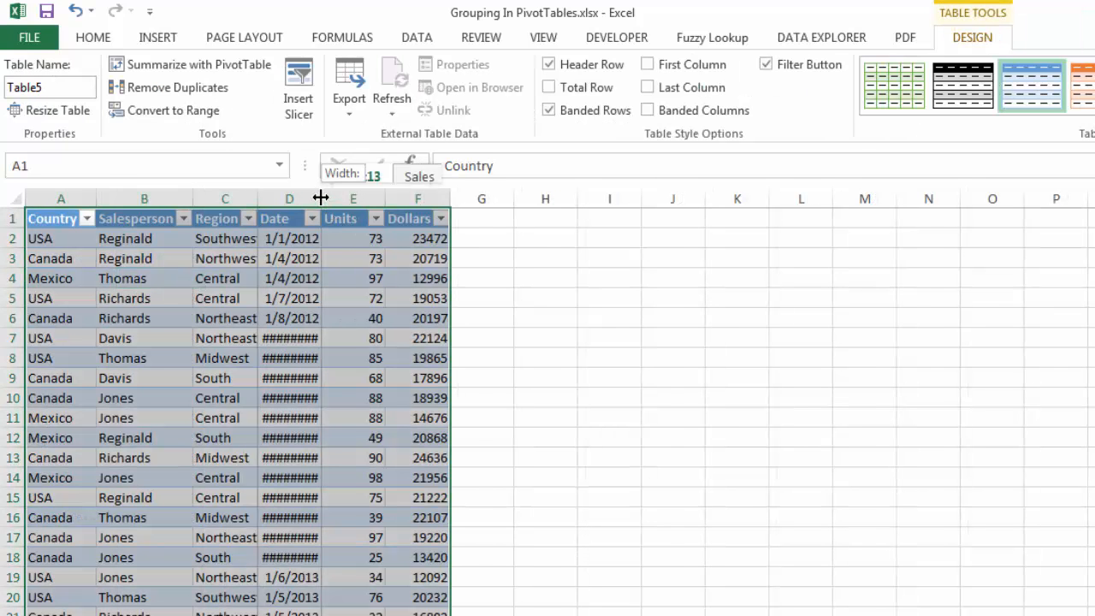
left_click(573, 296)
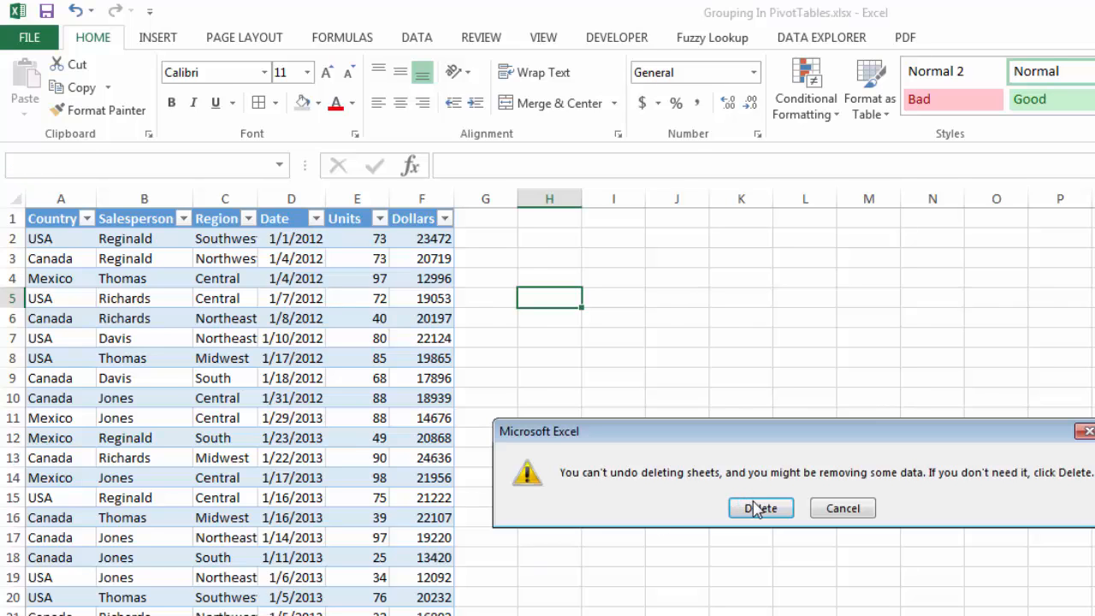
left_click(754, 506)
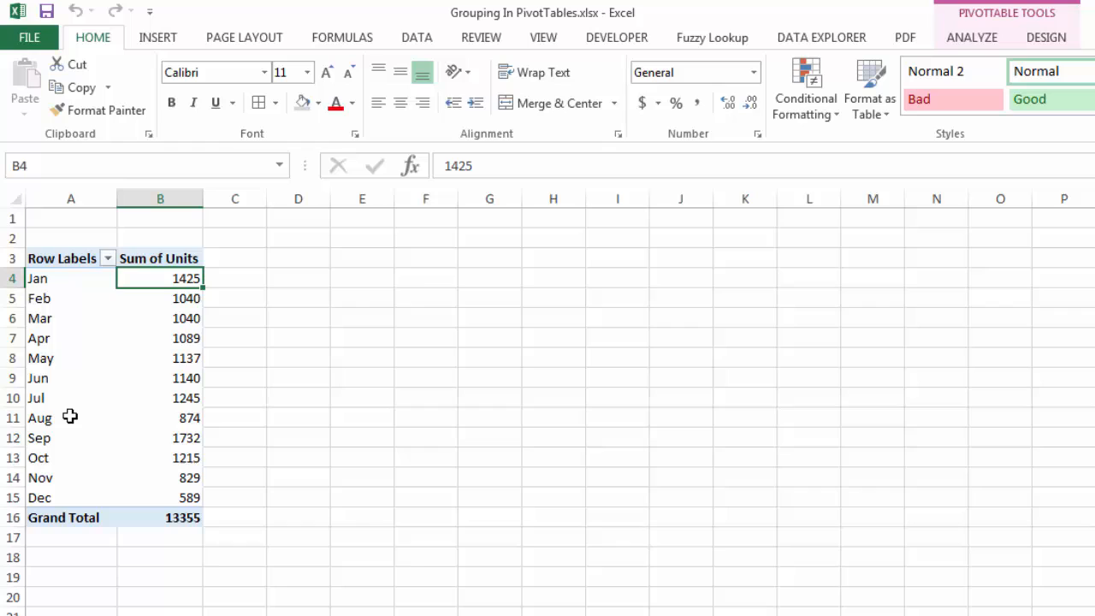
Ungroup the PivotTable's dates and regroup them by both months and years
right_click(40, 340)
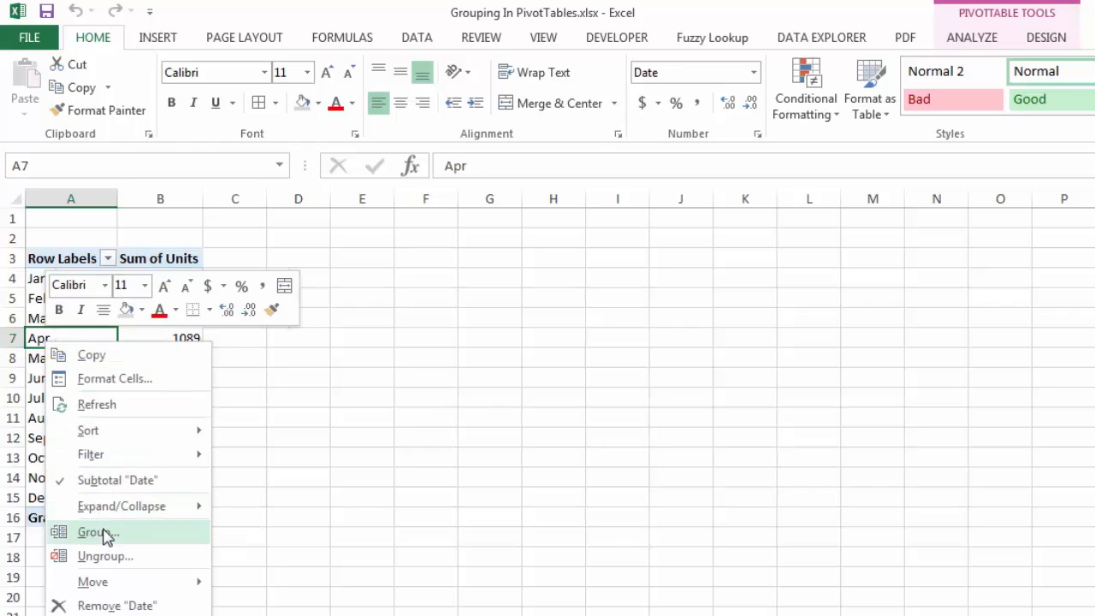
left_click(104, 557)
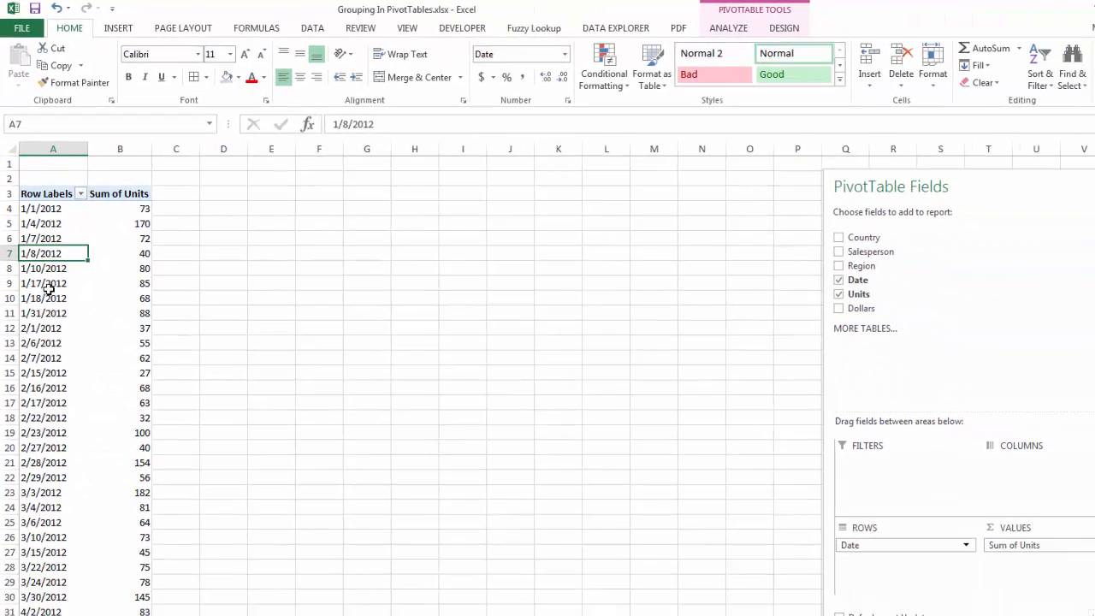
right_click(60, 331)
left_click(90, 428)
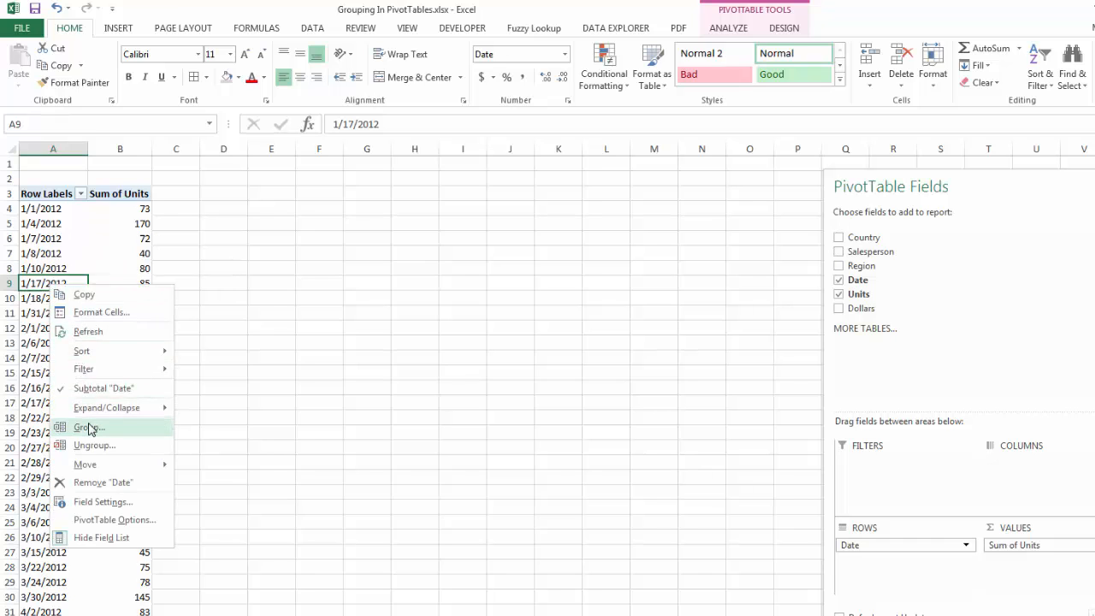
left_click_drag(60, 318, 176, 248)
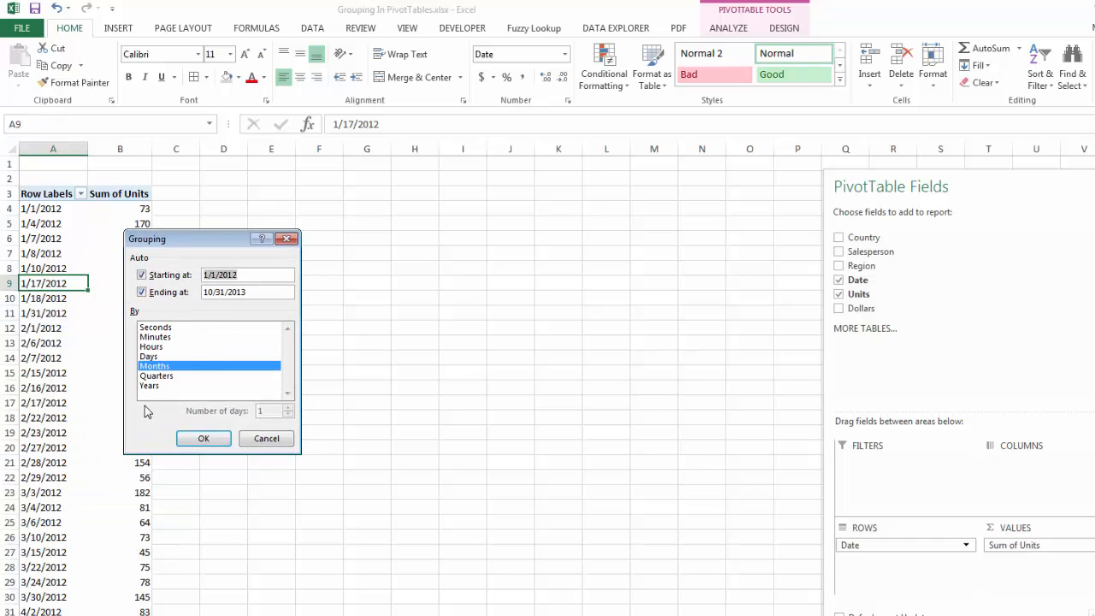
left_click(149, 387)
left_click(208, 440)
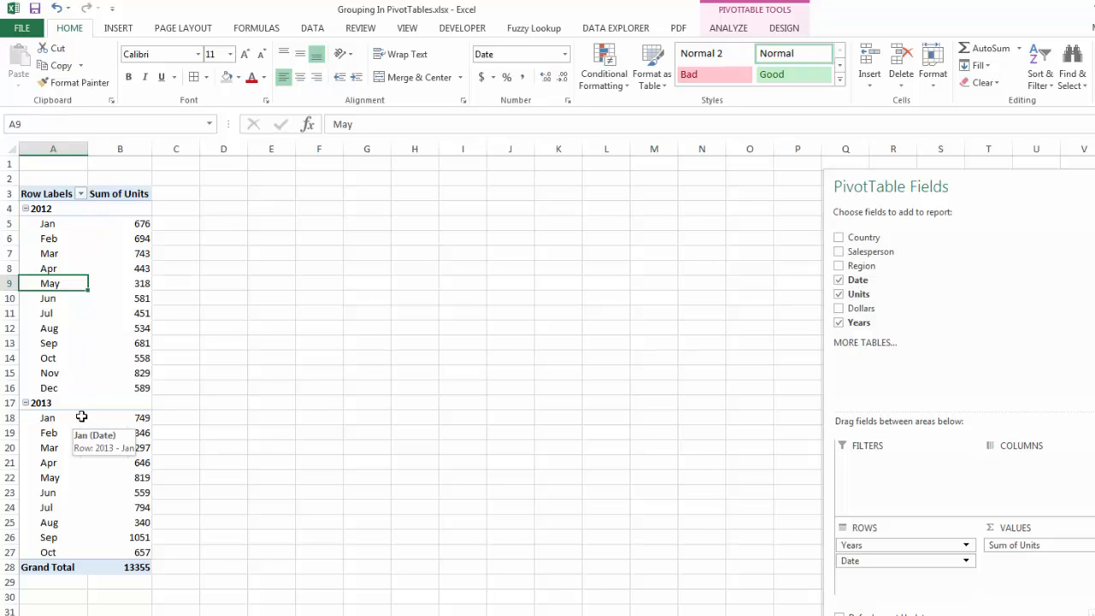
Change the PivotTable's report layout to tabular form
left_click(783, 28)
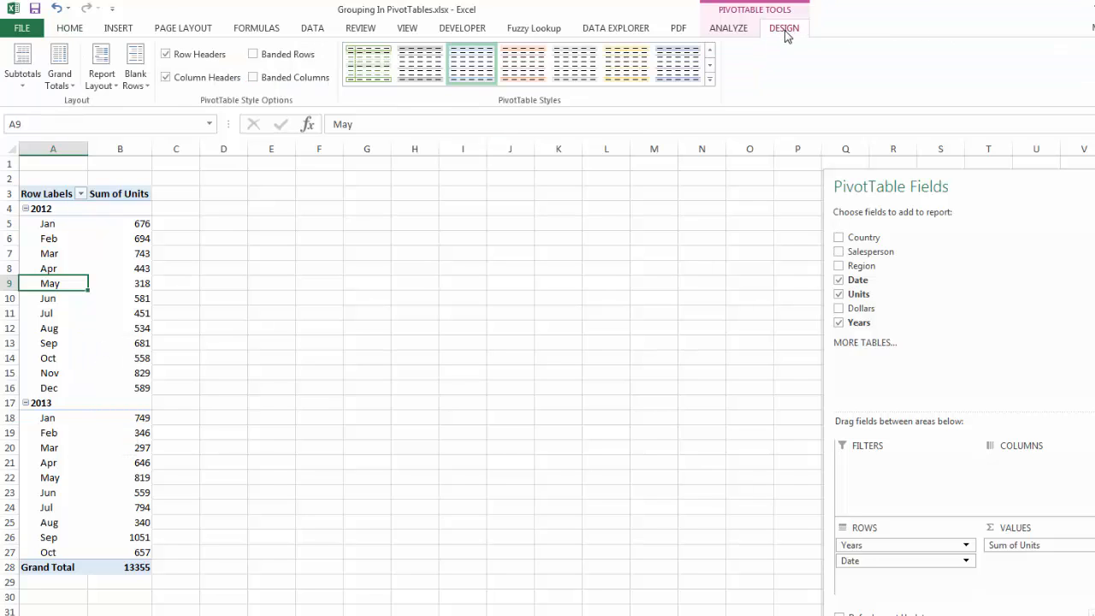
left_click(101, 79)
left_click(154, 176)
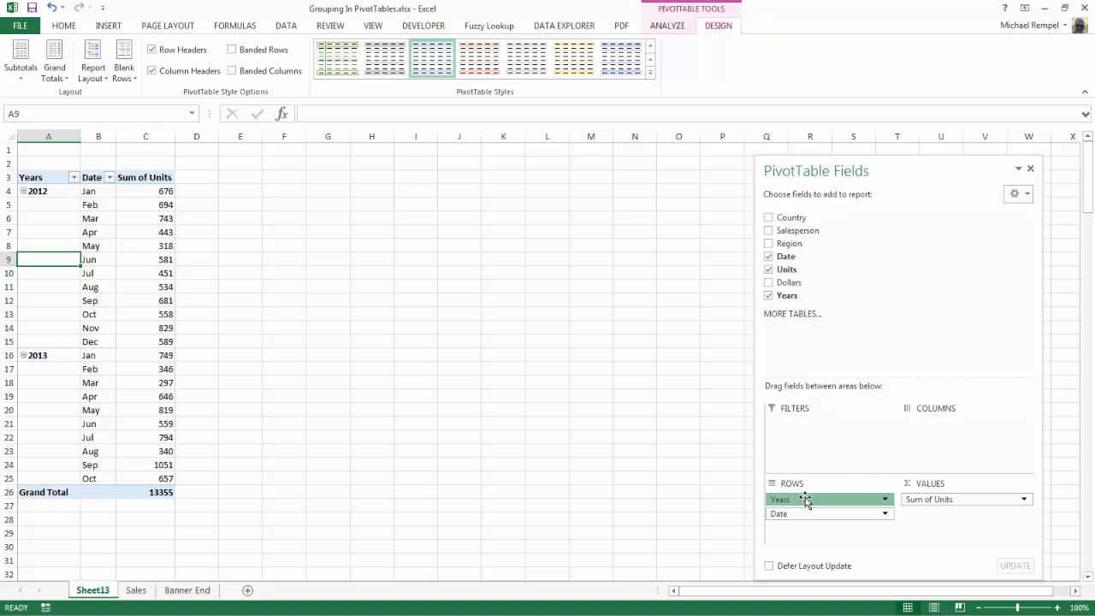
Remove Years and Date from the PivotTable rows and lay out Salesperson as columns and Region as rows
left_click_drag(804, 499, 852, 288)
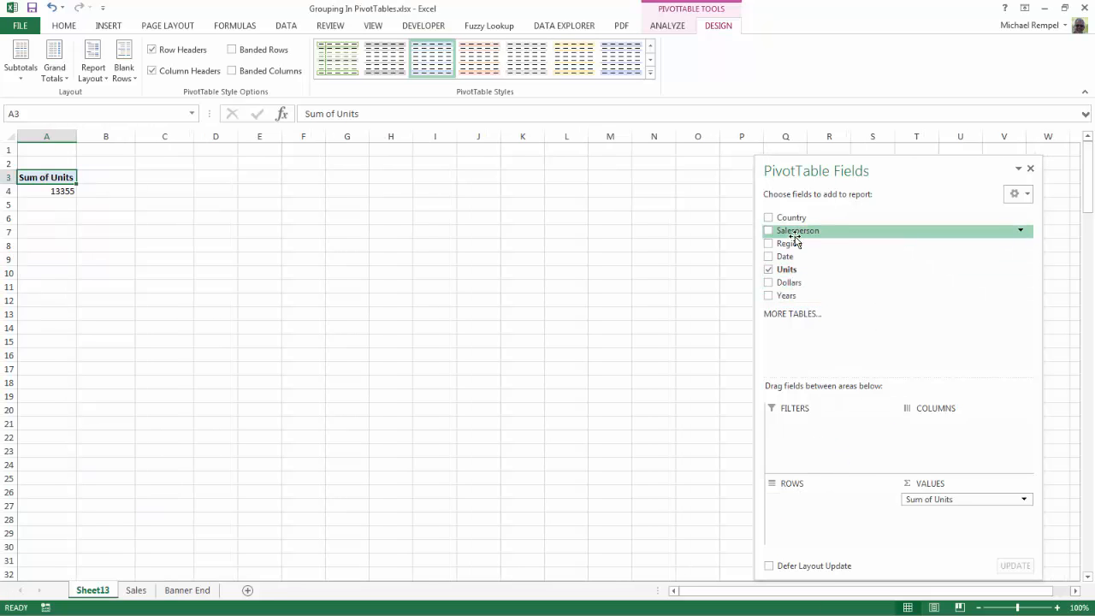
left_click_drag(795, 233, 941, 433)
left_click_drag(778, 246, 811, 511)
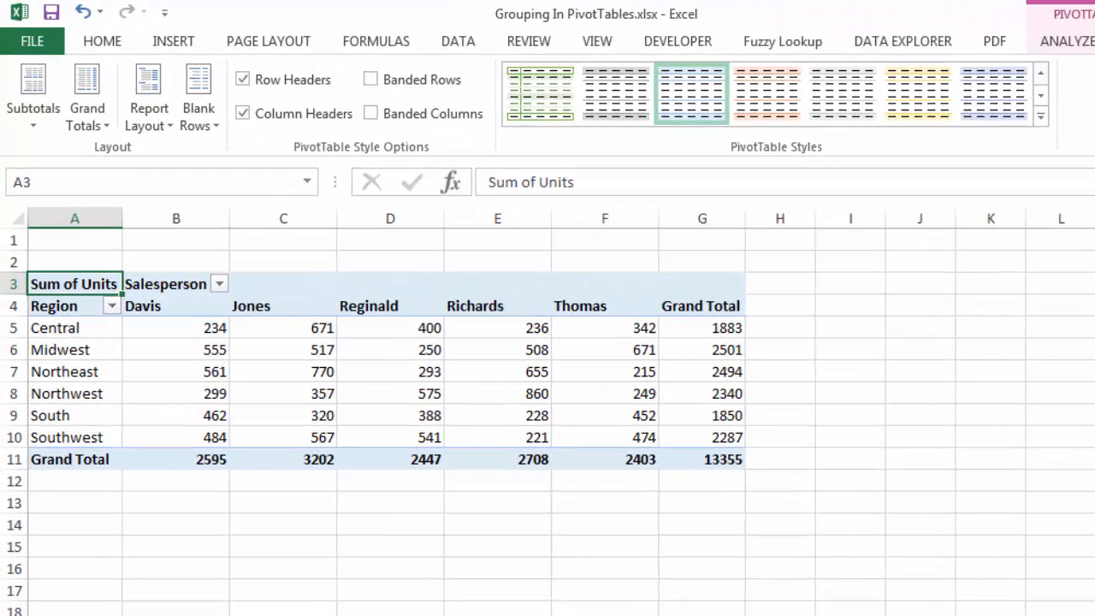
Group the Central and Midwest regions together in the PivotTable rows
left_click(79, 327)
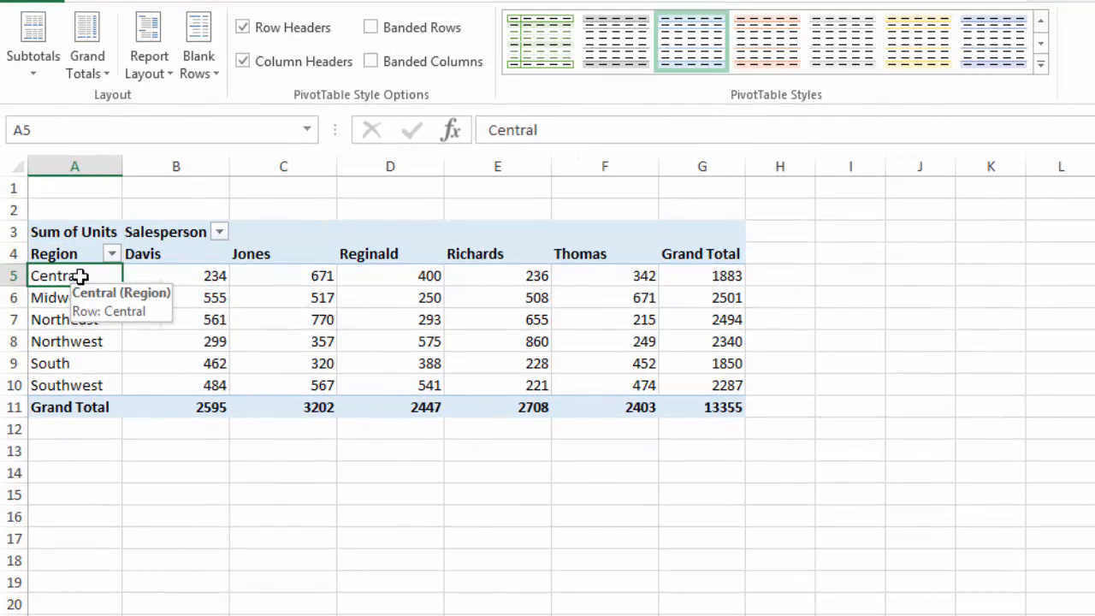
left_click(80, 297, "ctrl")
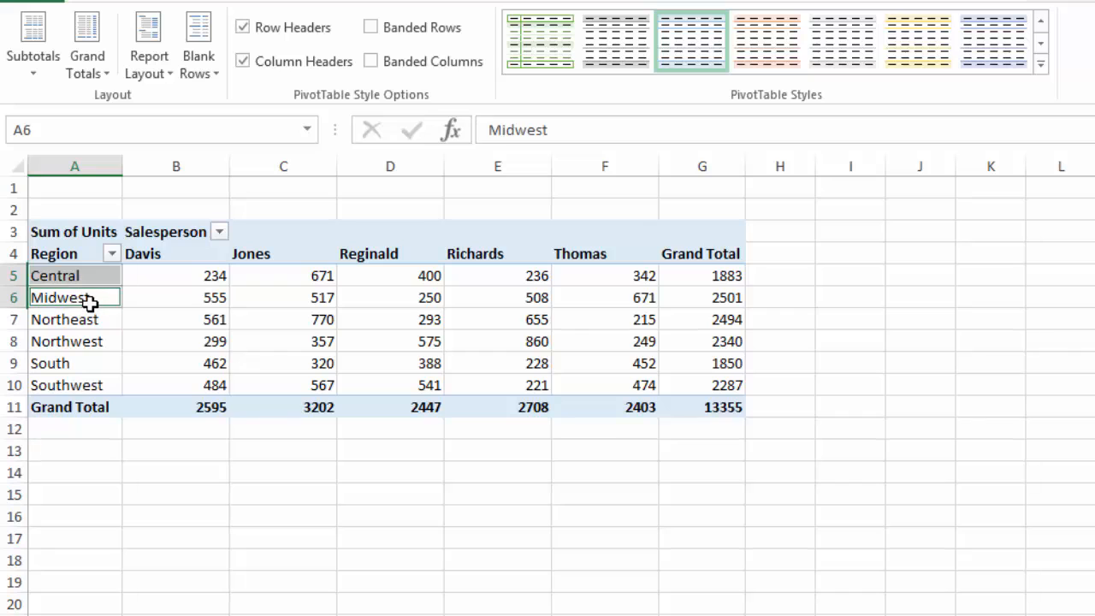
right_click(77, 297)
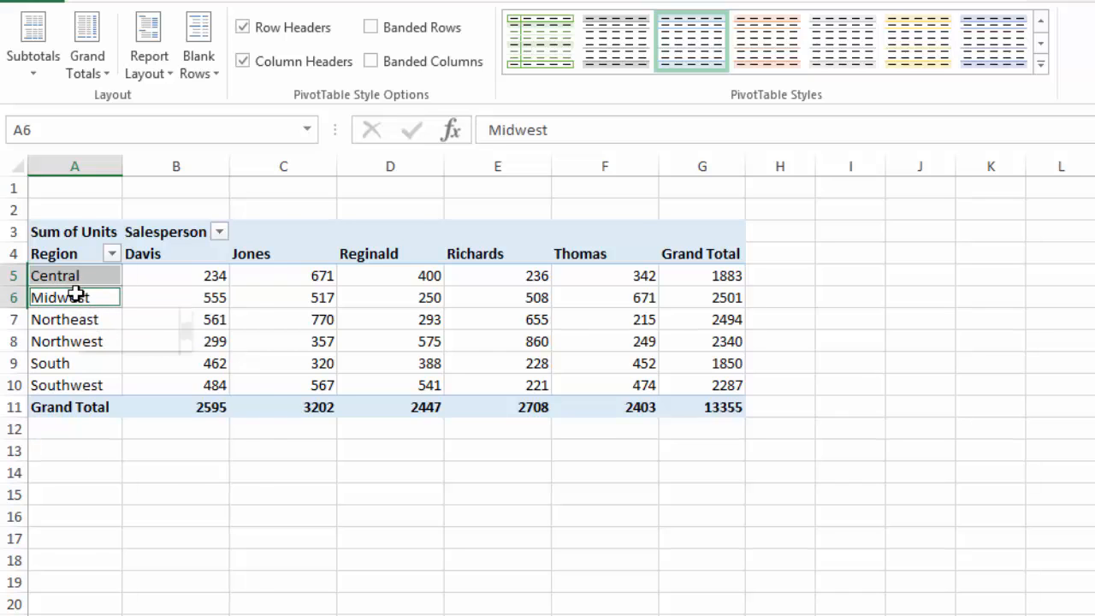
left_click(143, 505)
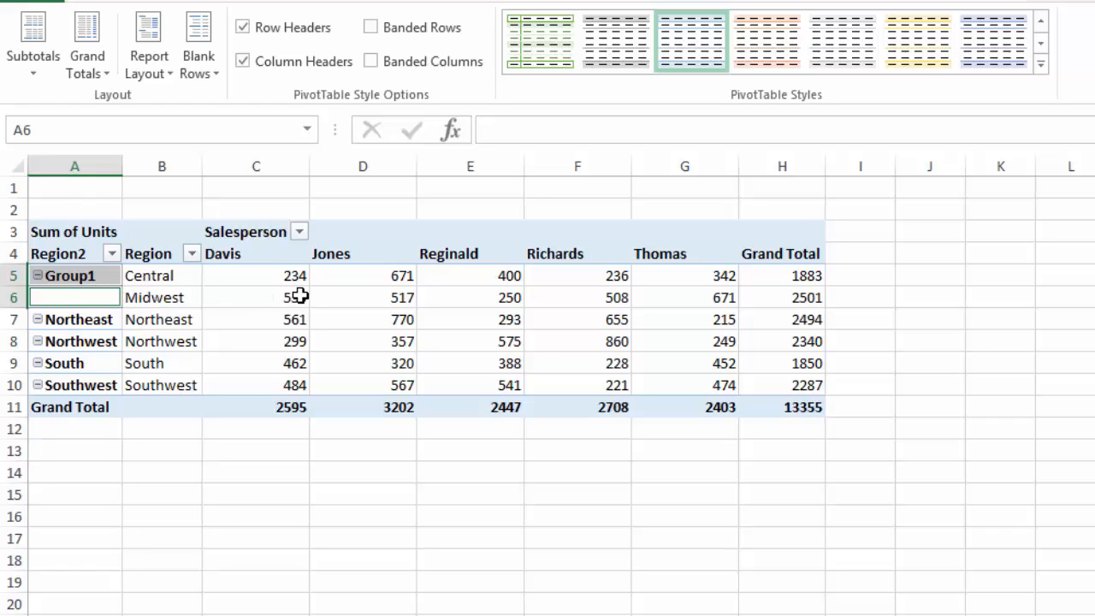
Group the Northeast and Northwest regions together in the PivotTable rows
left_click(90, 319)
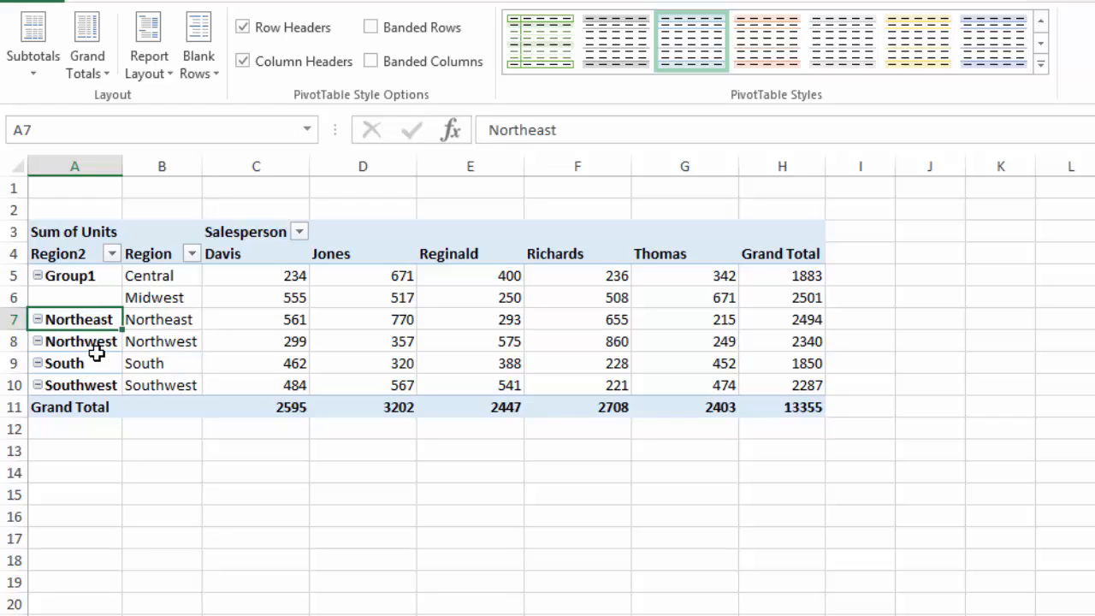
left_click(85, 341, "ctrl")
right_click(86, 342)
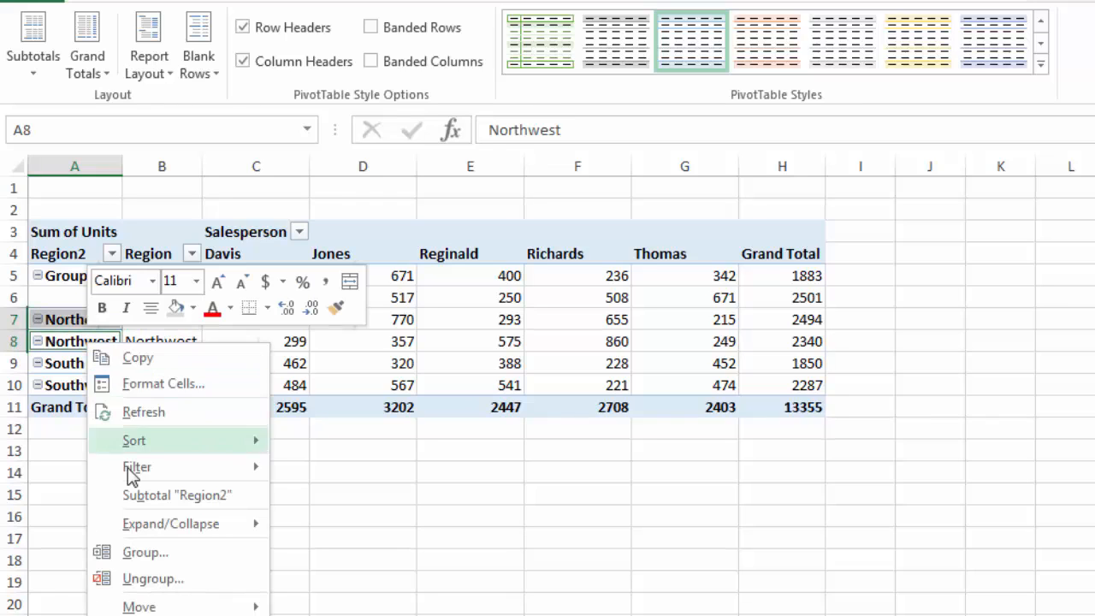
left_click(156, 552)
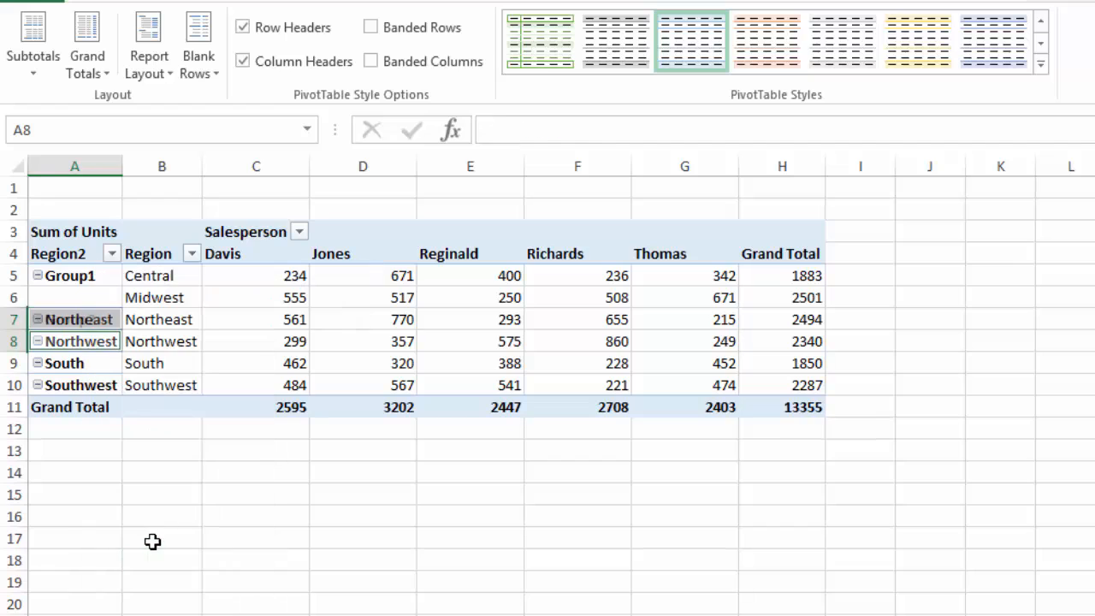
Group the South and Southwest regions together in the PivotTable rows
left_click(71, 364)
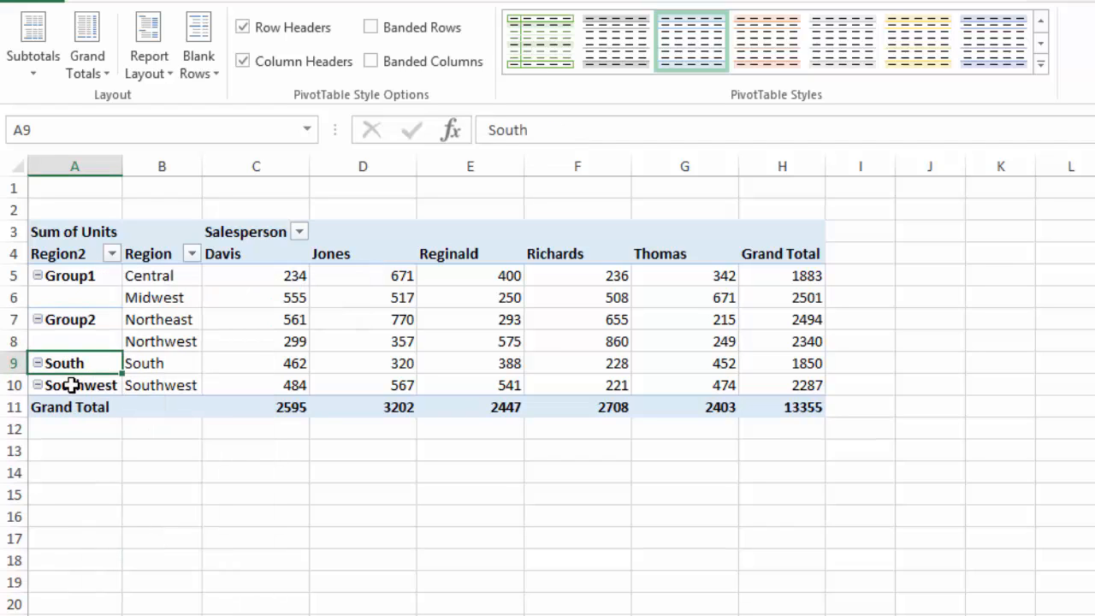
left_click(71, 385, "ctrl")
right_click(71, 385)
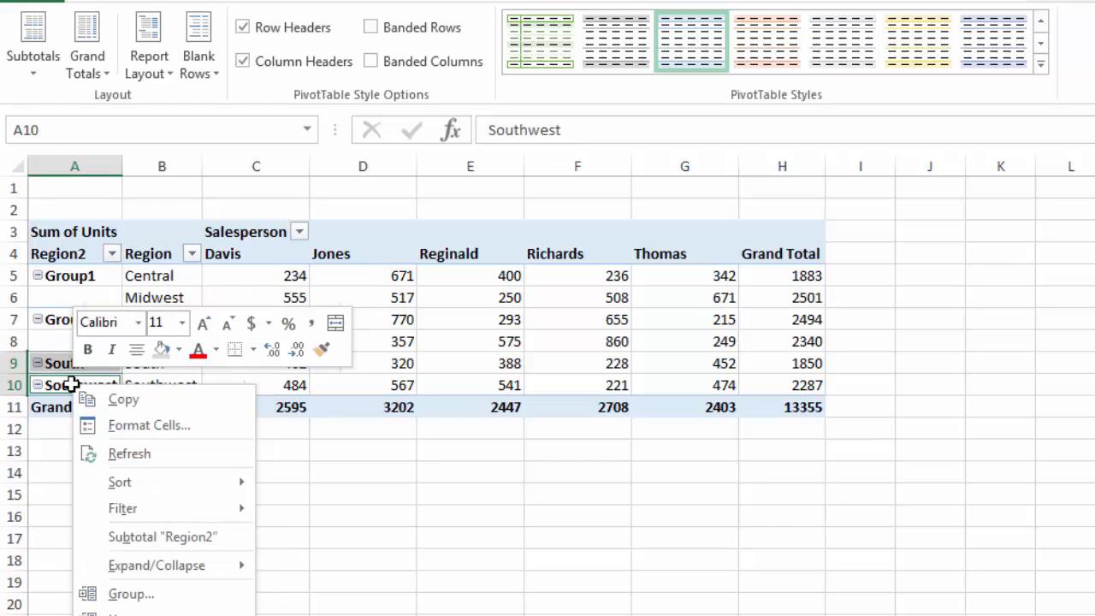
left_click(126, 588)
left_click(164, 519)
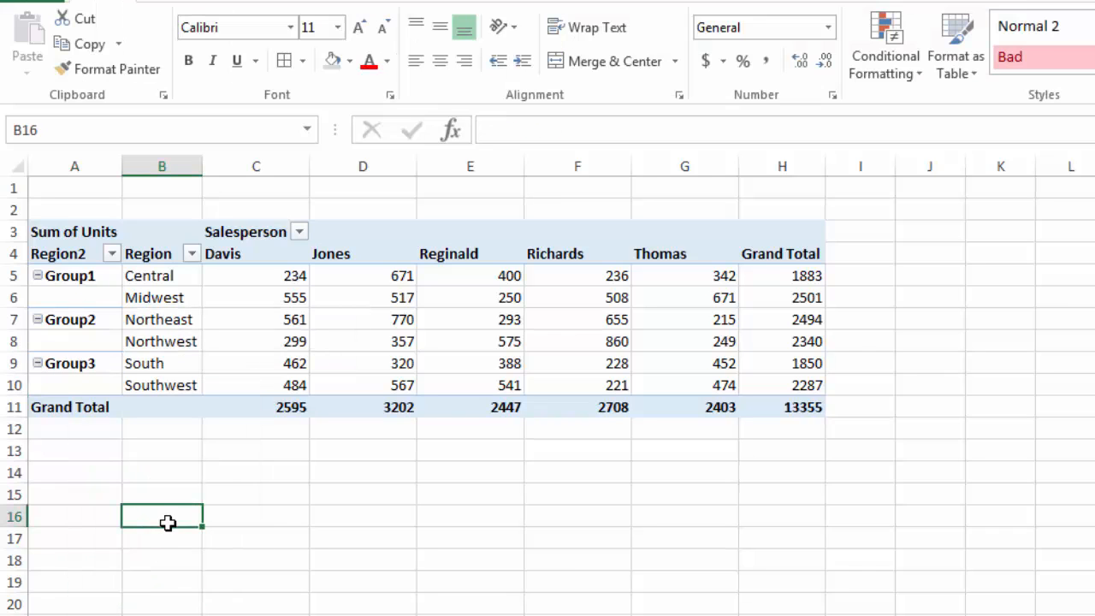
Rename the group holding Central and Midwest as Central
left_click(71, 281)
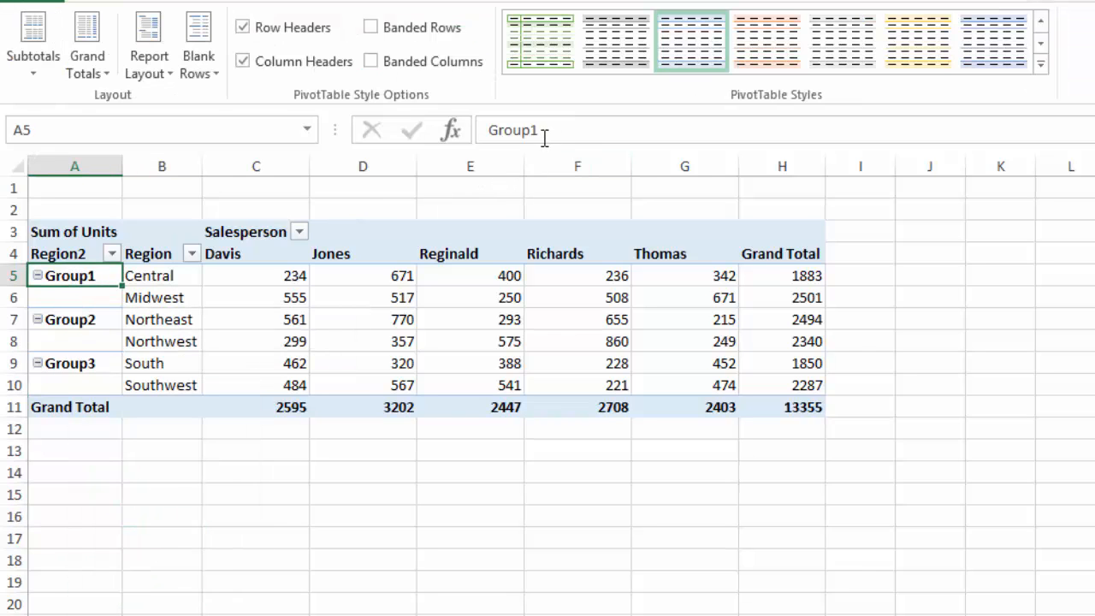
left_click_drag(545, 130, 462, 137)
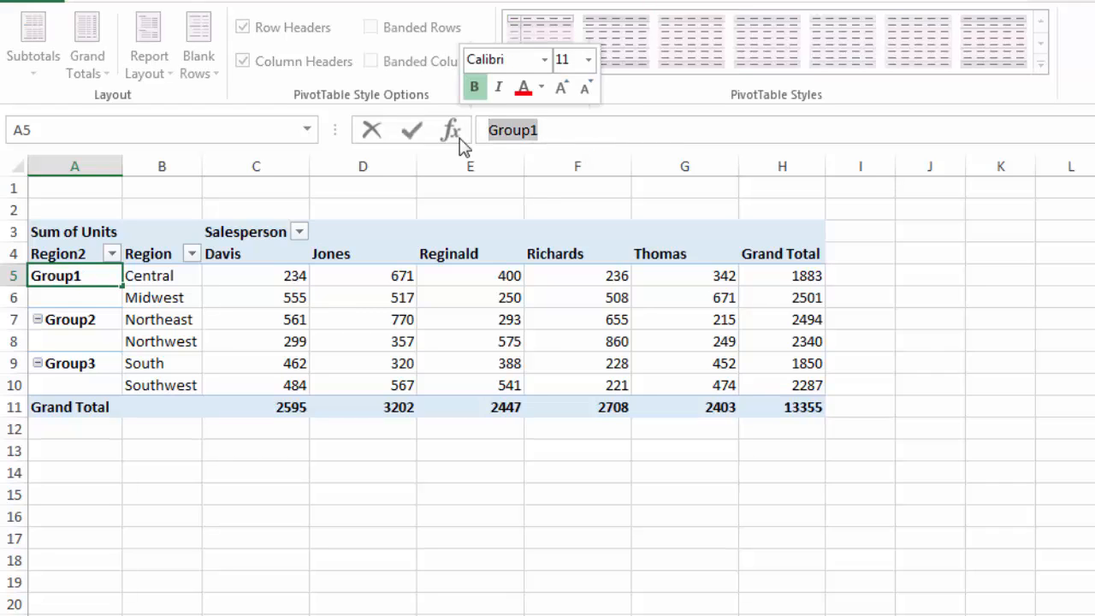
type("Central")
key("Return")
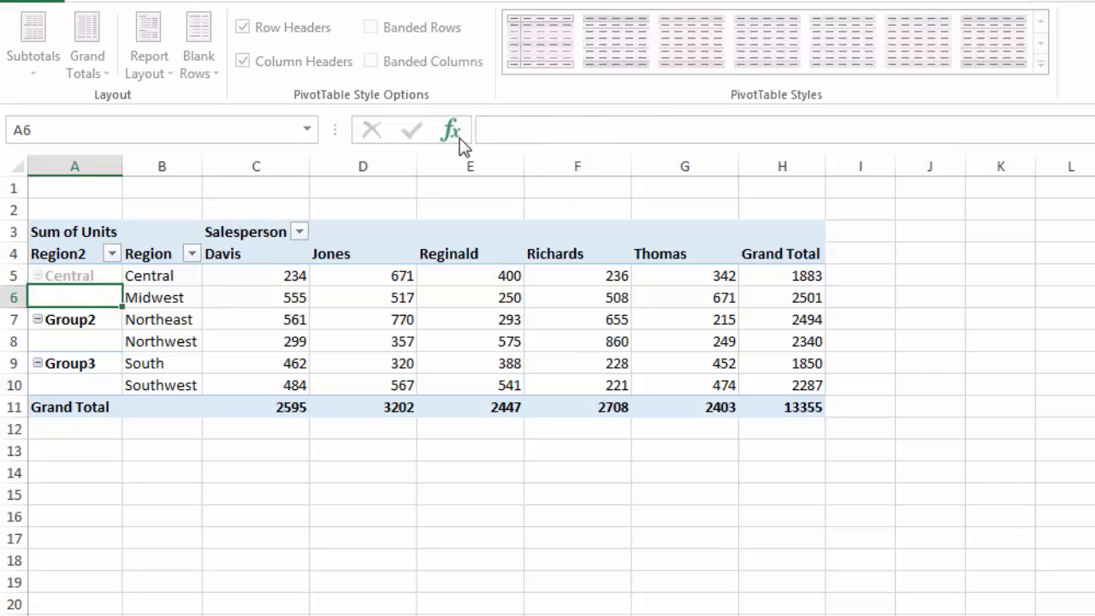
Rename the group holding Northeast and Northwest as North
left_click(78, 317)
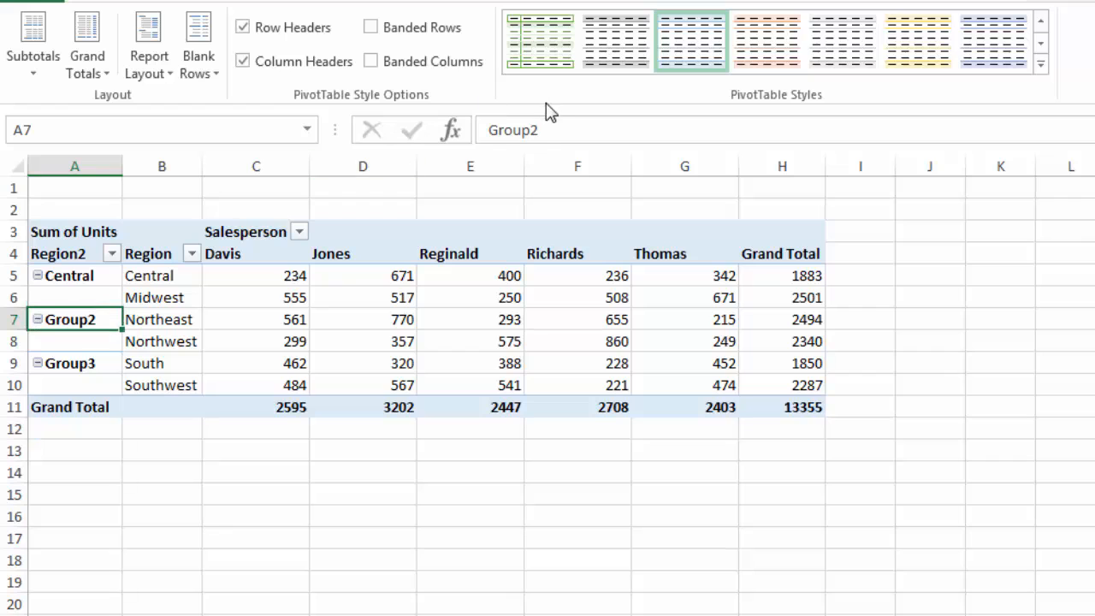
left_click_drag(547, 130, 411, 133)
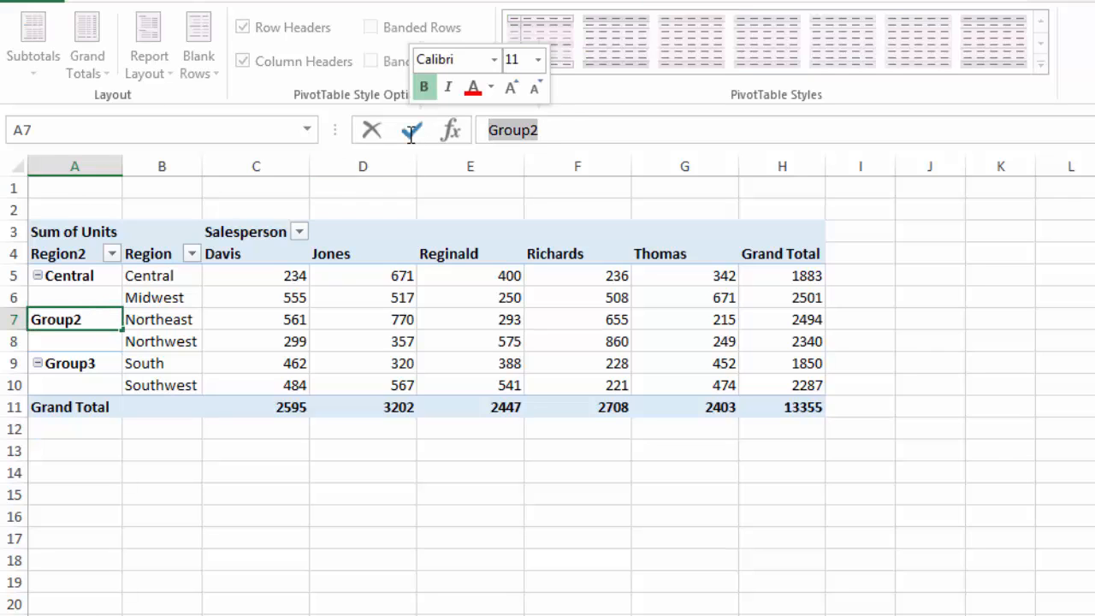
type("North")
key("Return")
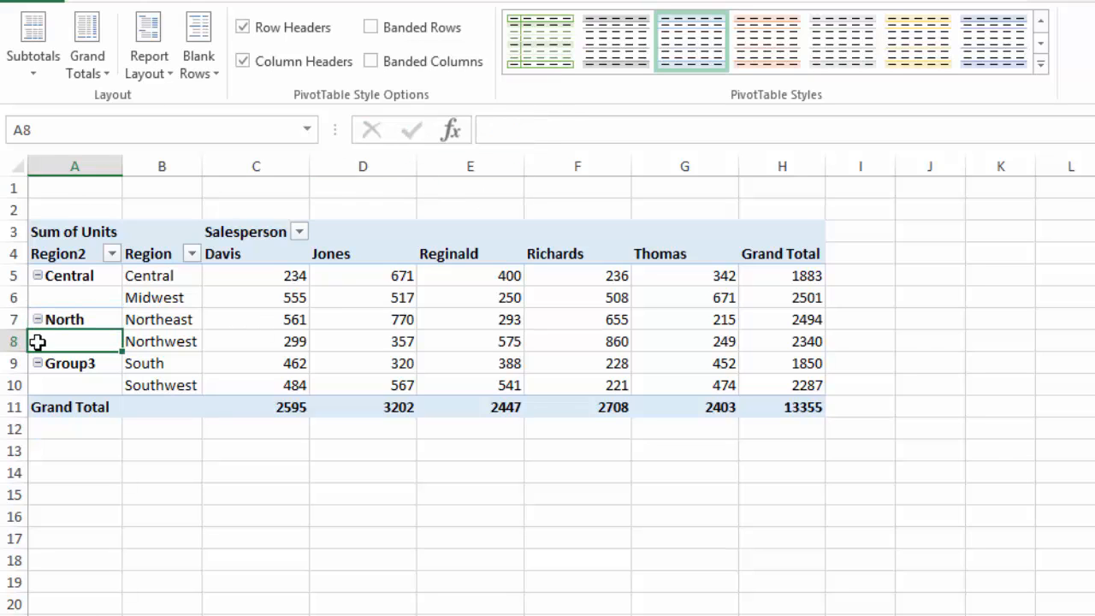
Rename the group holding South and Southwest as South, and show all subtotals at the bottom of each group
left_click(75, 363)
left_click_drag(560, 130, 445, 133)
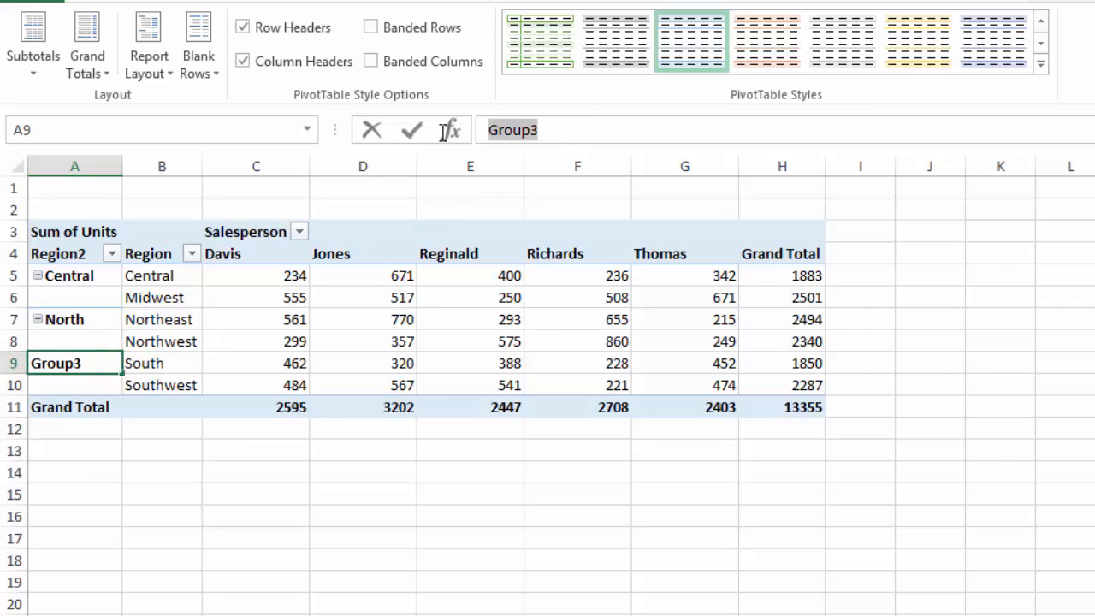
type("South")
key("Return")
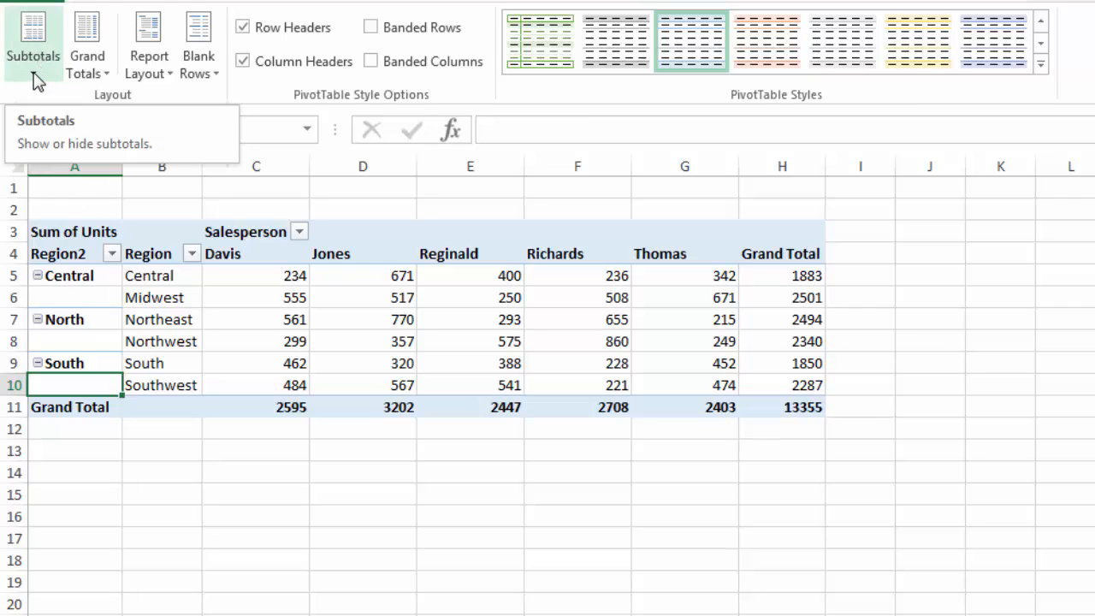
left_click(34, 78)
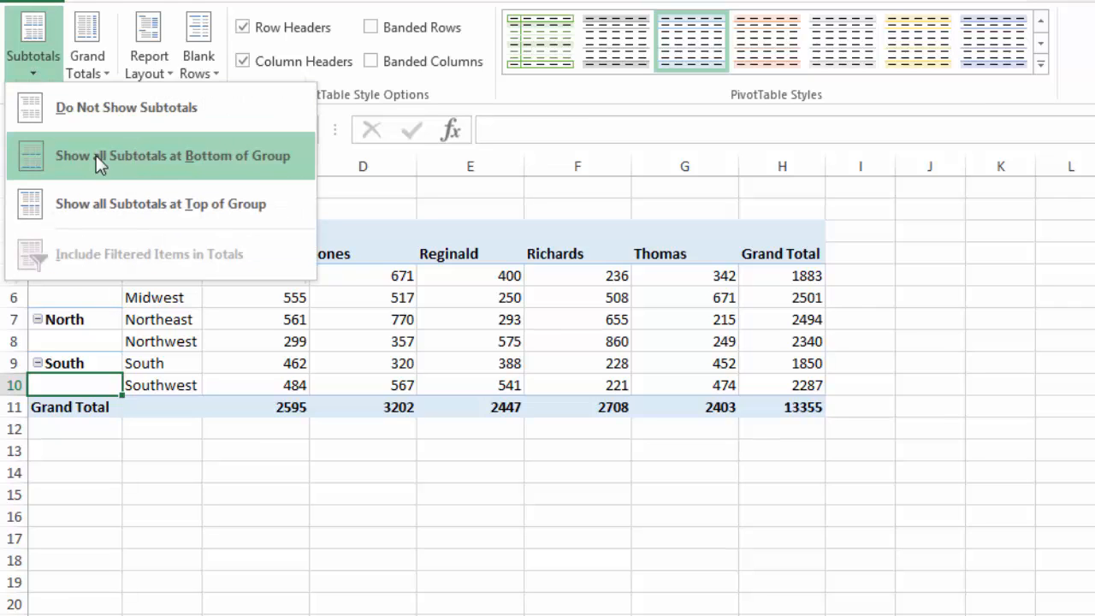
left_click(205, 166)
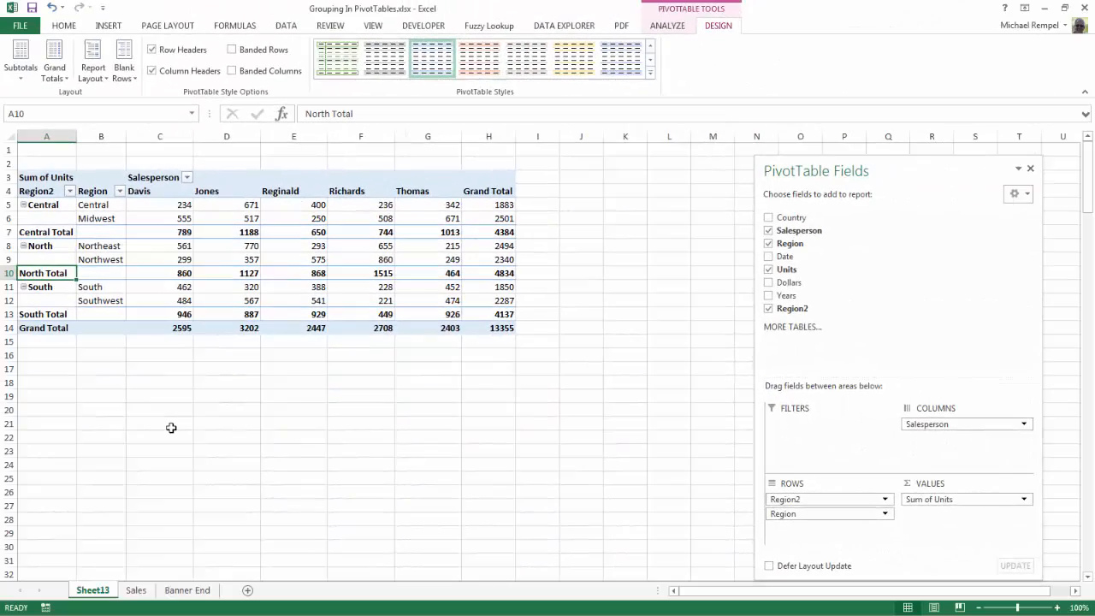
Create a PivotTable on a new worksheet from the Sales sheet's part list, with Part # in the rows and Qty in the values
left_click(144, 591)
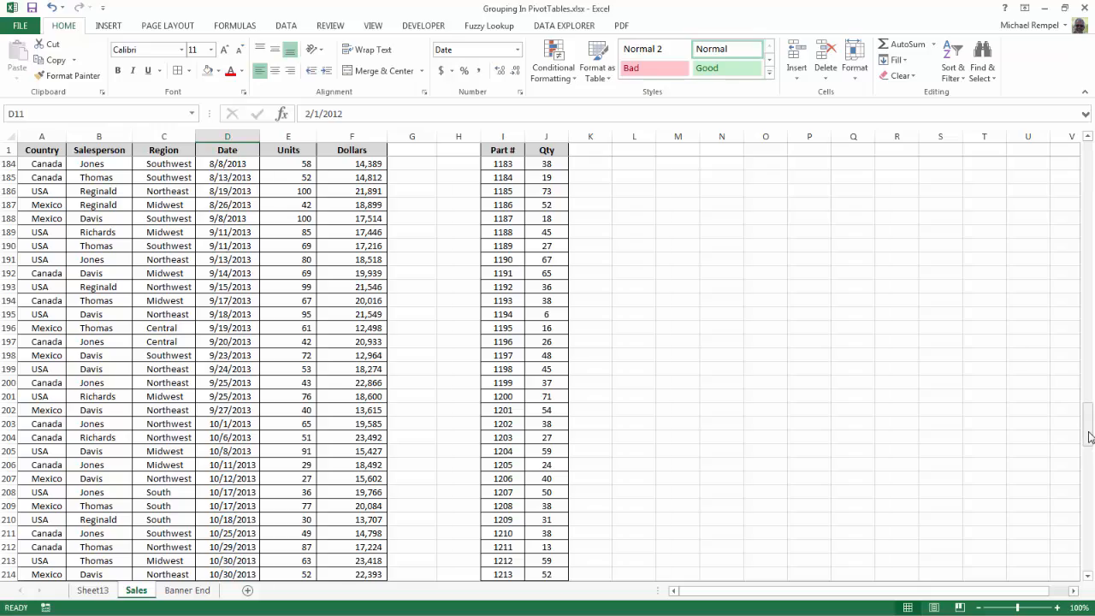
left_click_drag(1087, 427, 1041, 588)
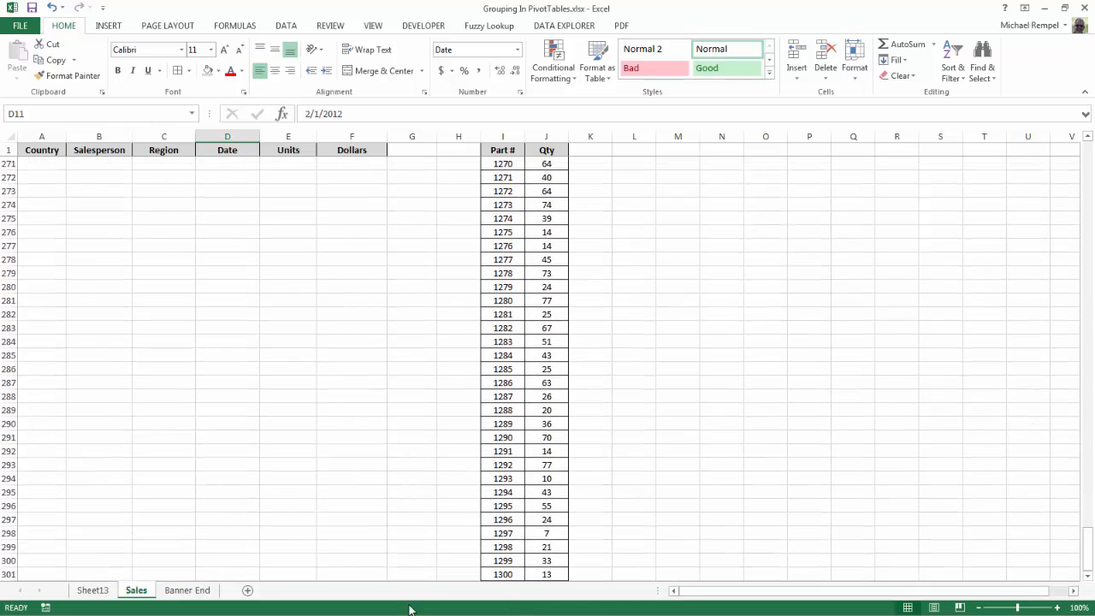
scroll(791, 491, "down", 3)
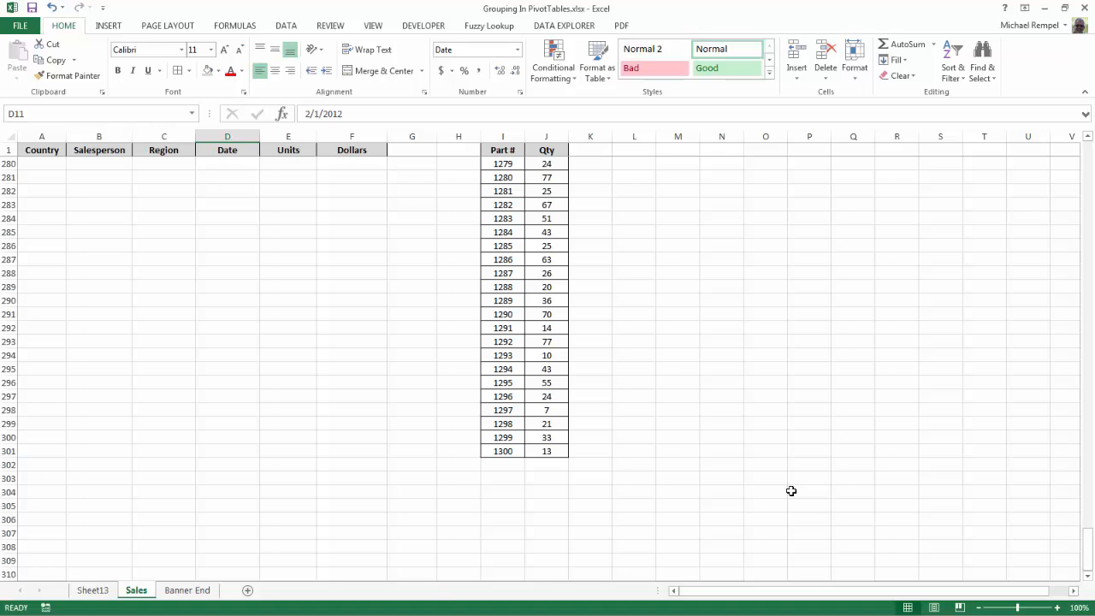
key("ctrl+Home")
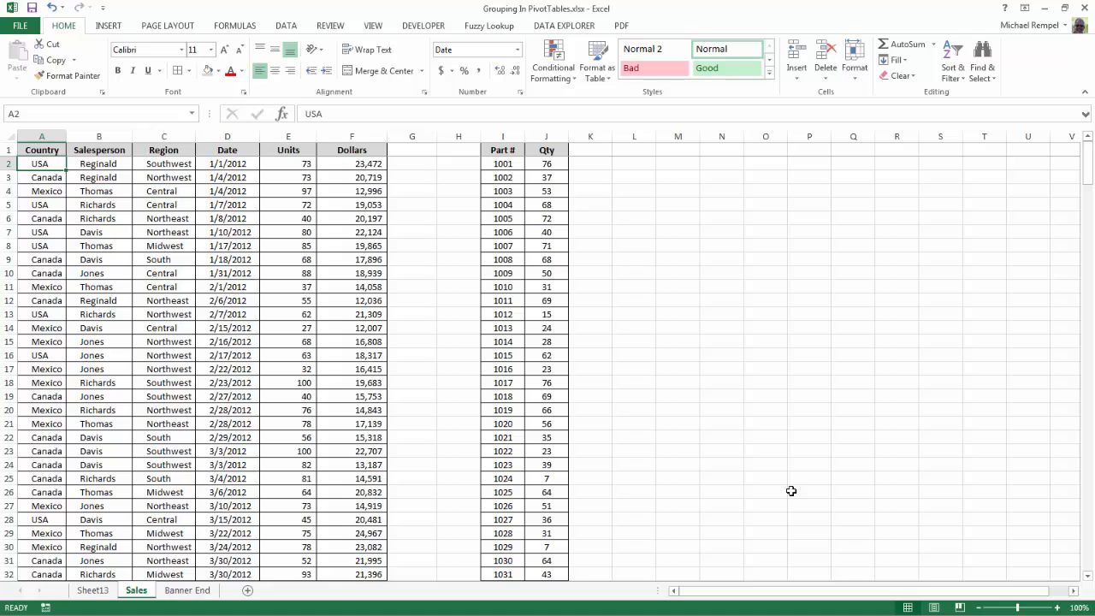
left_click(507, 275)
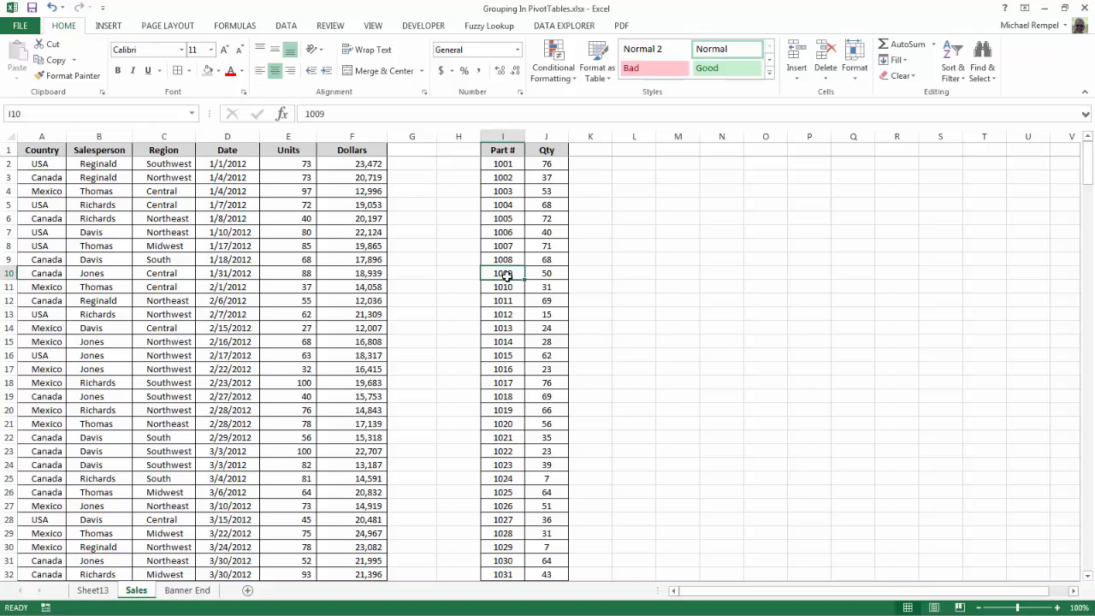
left_click(111, 26)
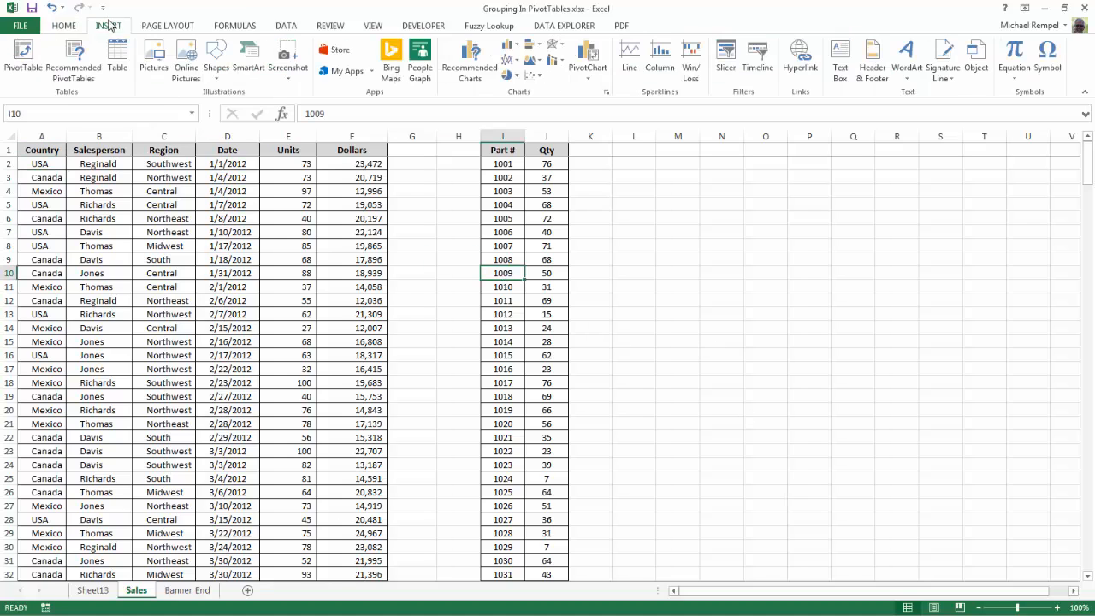
left_click(24, 75)
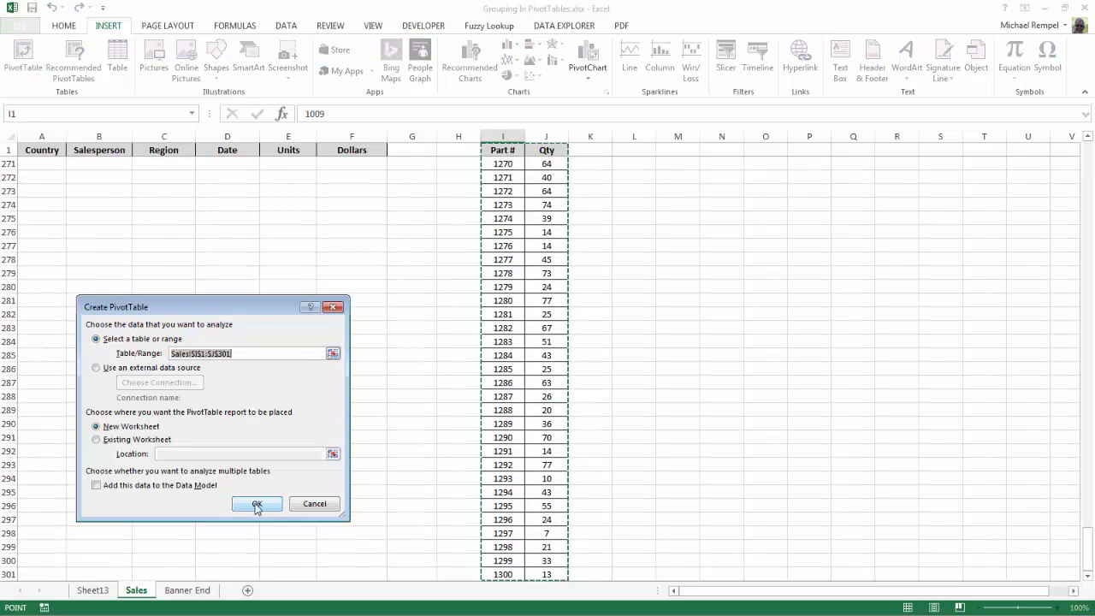
left_click(253, 501)
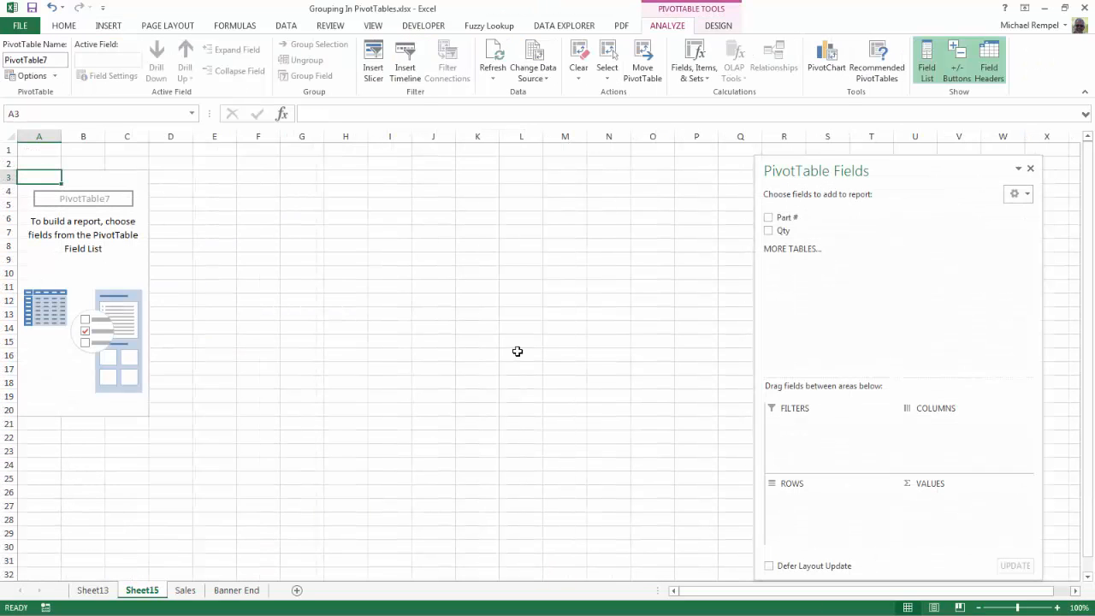
left_click_drag(780, 219, 803, 481)
left_click_drag(781, 230, 953, 498)
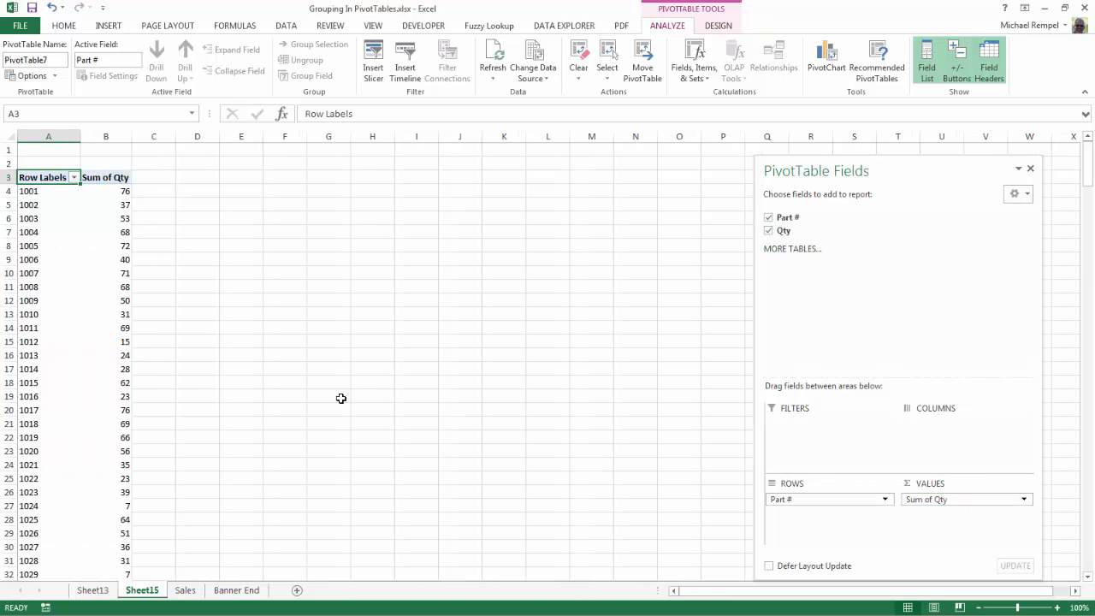
Group the PivotTable's part numbers from 1001 to 1300 in intervals of 50
right_click(33, 260)
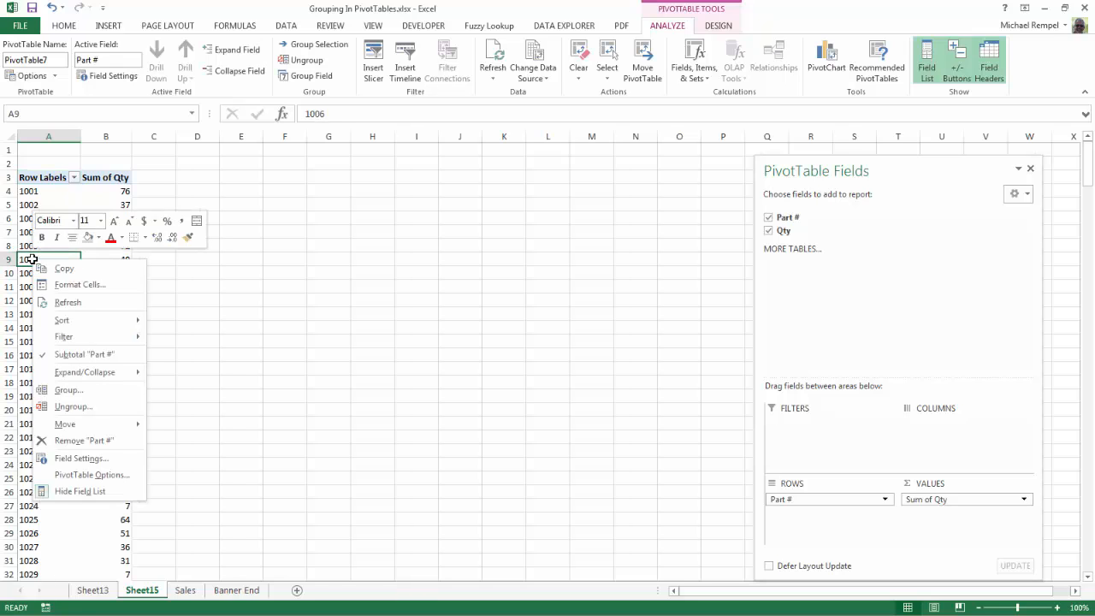
left_click(69, 390)
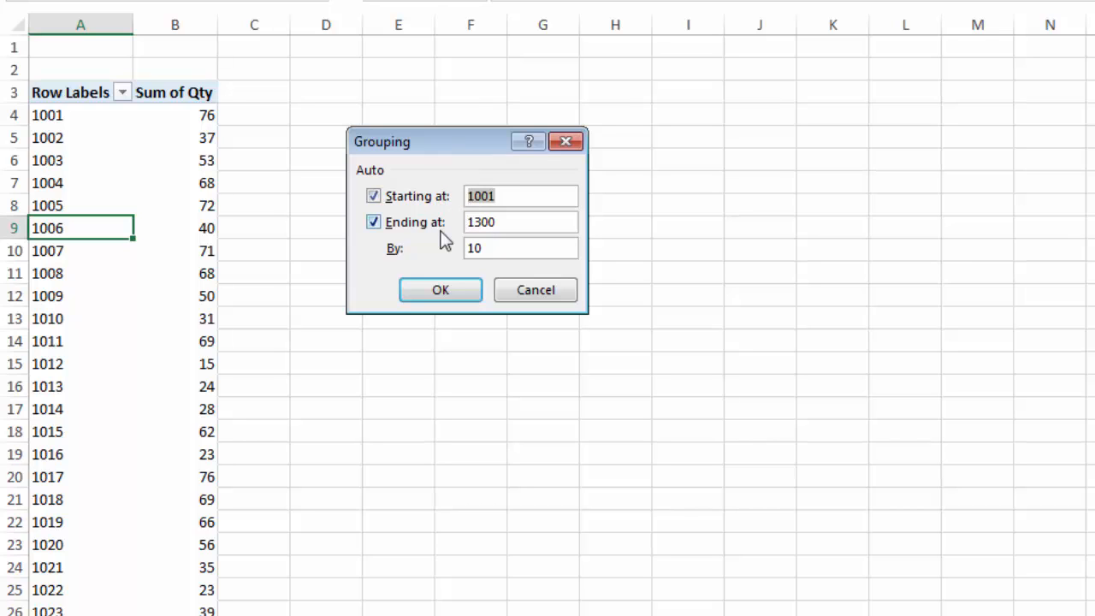
left_click(489, 248)
left_click_drag(488, 248, 462, 248)
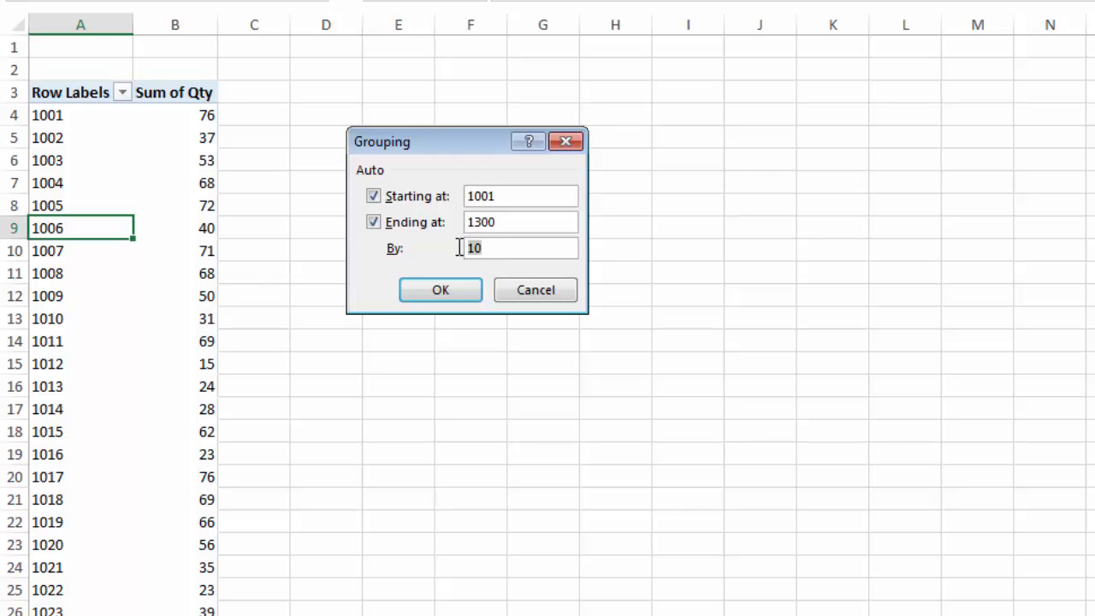
type("50")
left_click(442, 290)
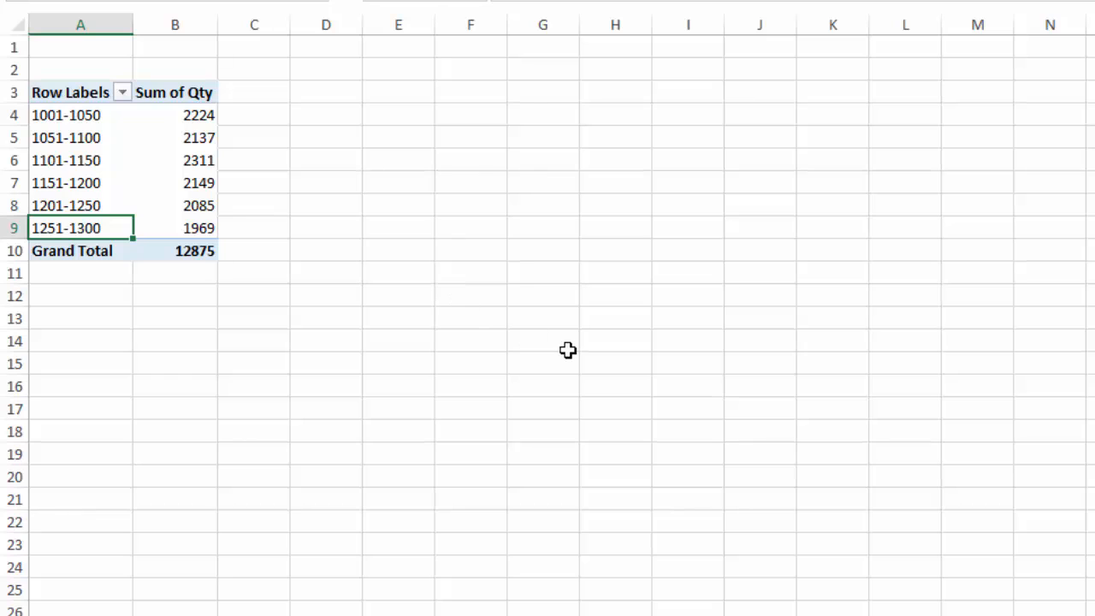